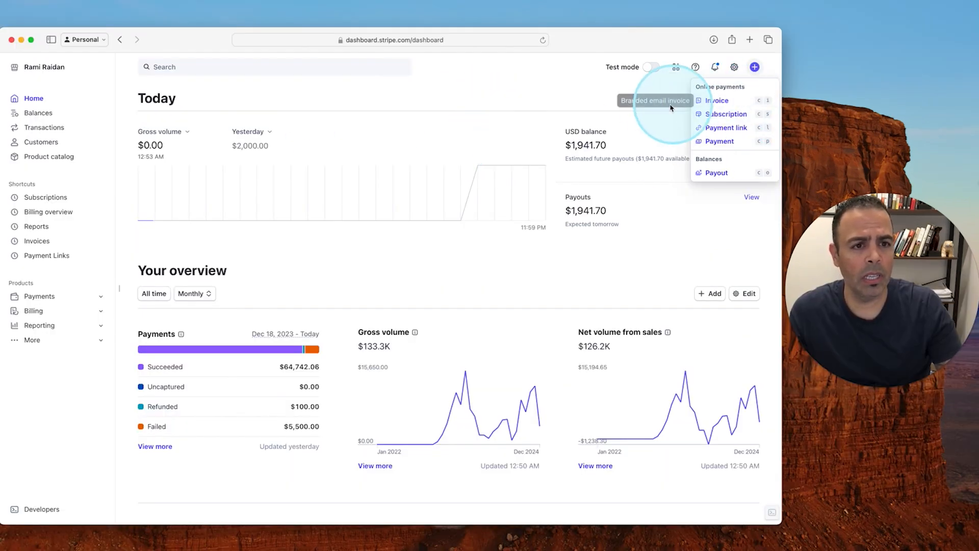
Start creating a new online payment invoice from the dashboard
{"action": "left_click", "coordinate": [754, 66]}
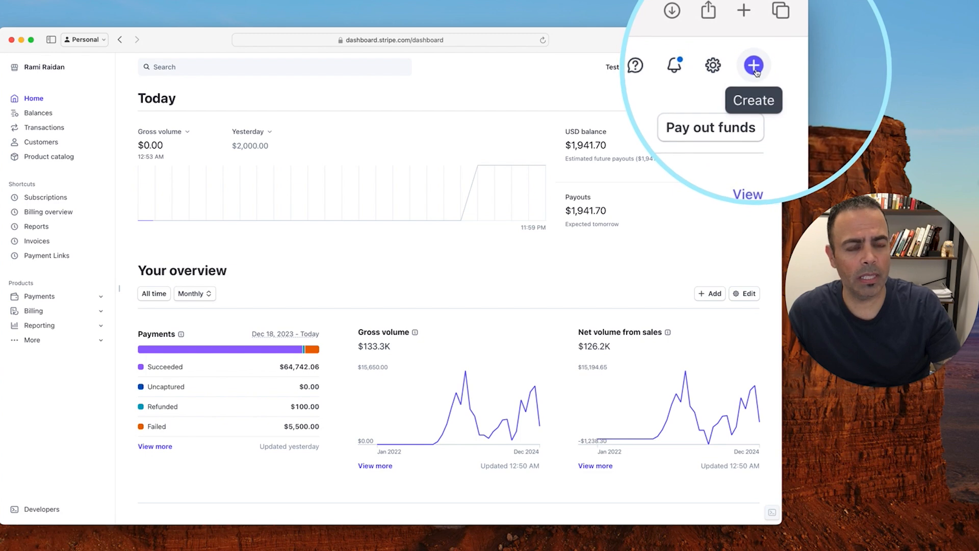
{"action": "left_click", "coordinate": [755, 68]}
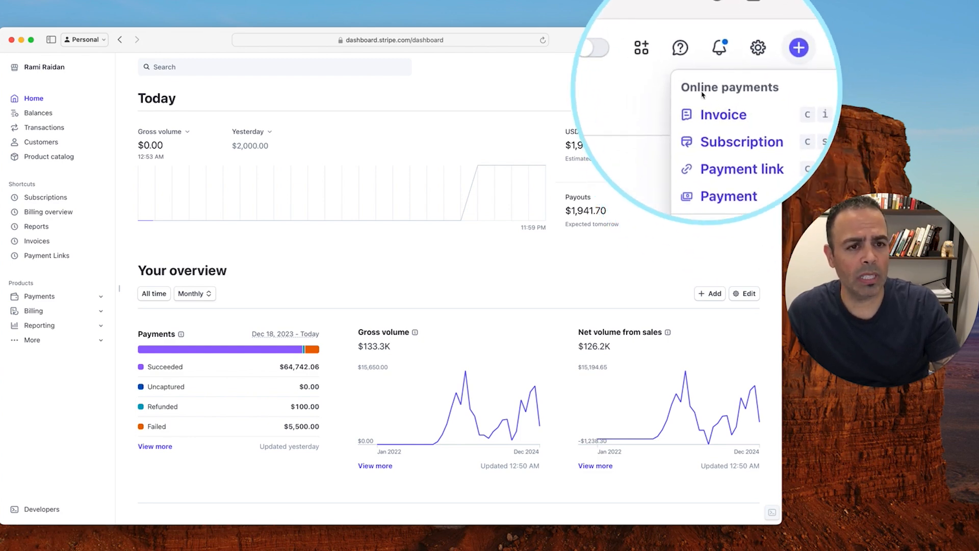
{"action": "left_click", "coordinate": [724, 103]}
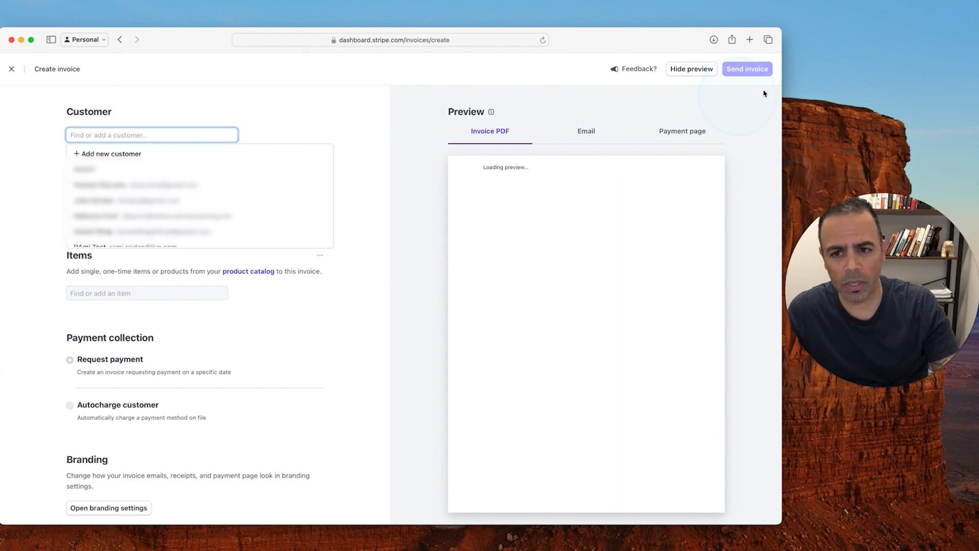
Find the existing test customer by the start of the name and assign that customer to the invoice
{"action": "left_click", "coordinate": [192, 116]}
{"action": "left_click", "coordinate": [112, 135]}
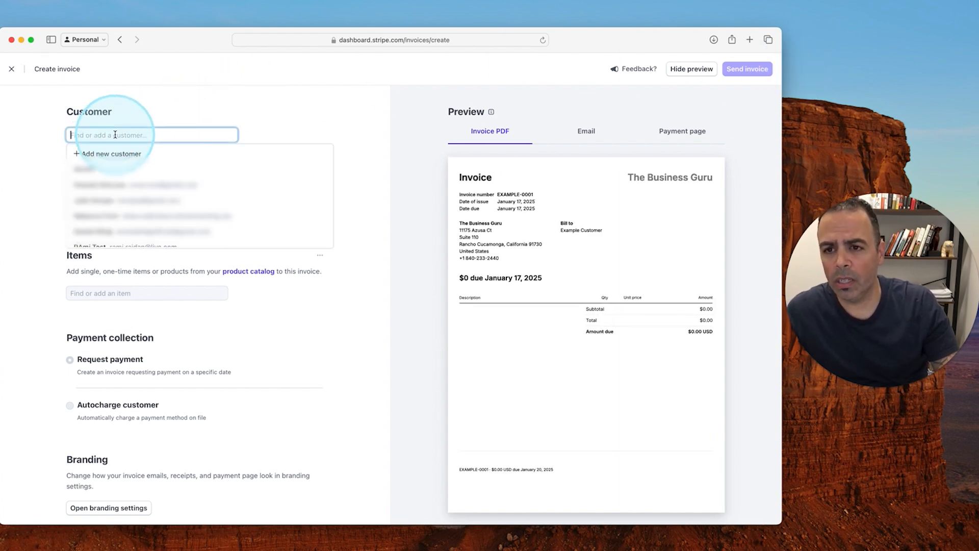
{"action": "type", "text": "ram"}
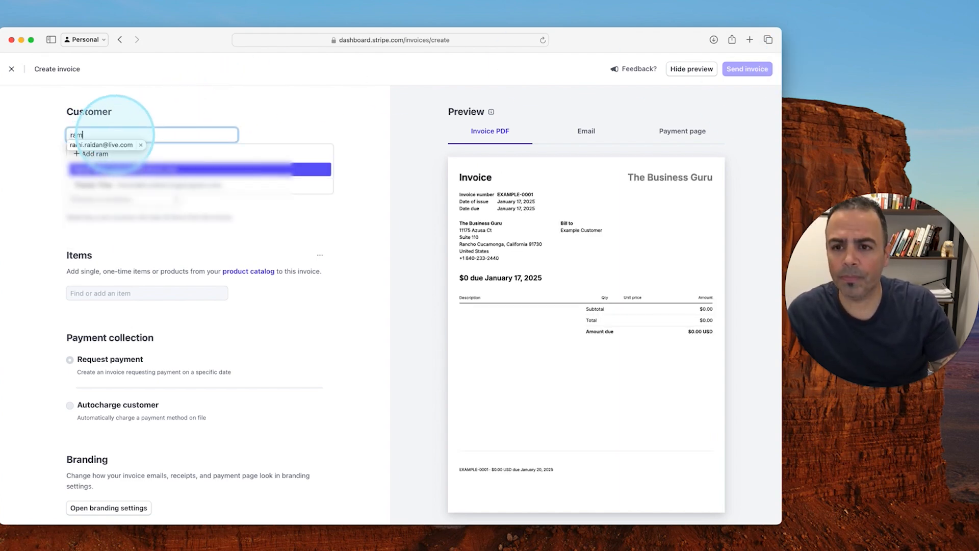
{"action": "left_click", "coordinate": [99, 170]}
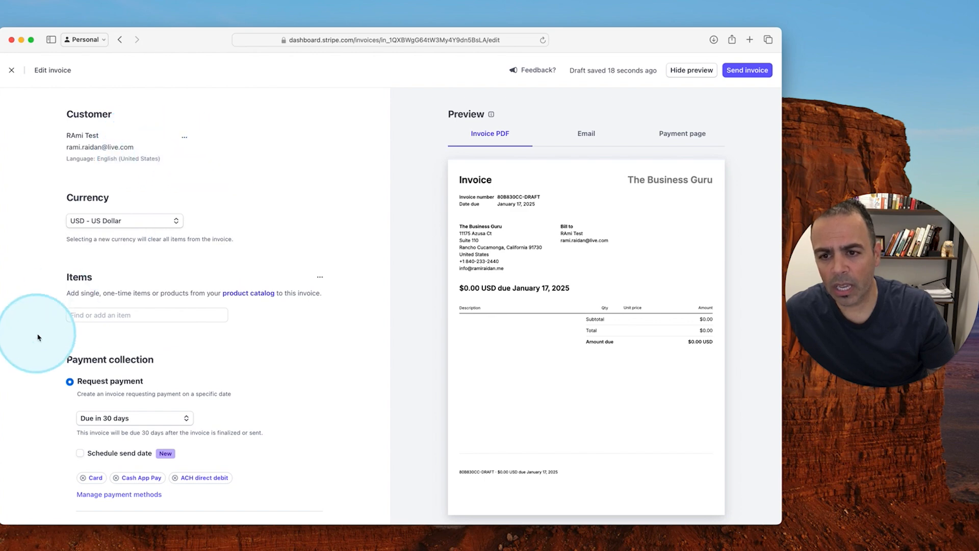
Add the catalog item Tech Clarity Business Builder 50% Remaining Balance with quantity 1 and save it to the invoice
{"action": "left_click", "coordinate": [133, 316]}
{"action": "scroll", "coordinate": [127, 317], "scroll_direction": "down", "scroll_amount": 10}
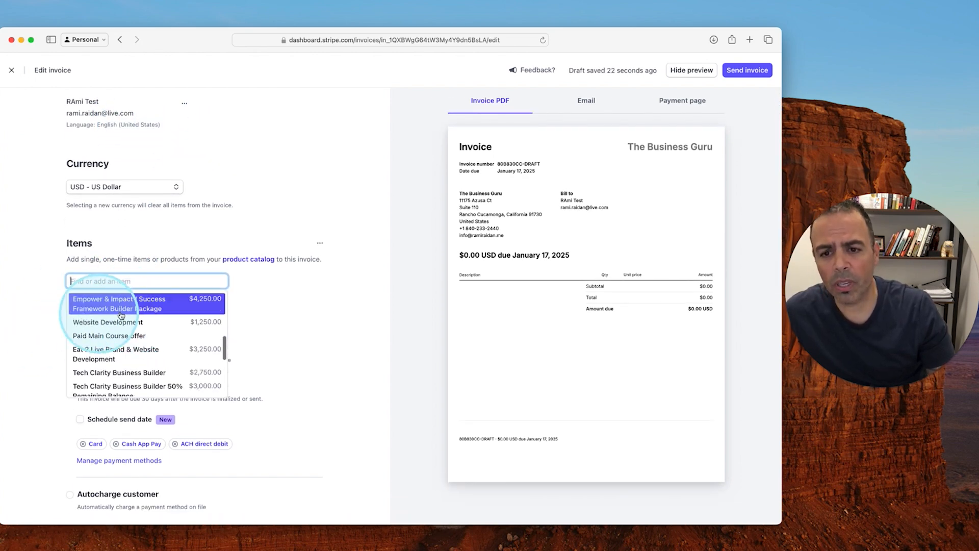
{"action": "scroll", "coordinate": [144, 380], "scroll_direction": "down", "scroll_amount": 2}
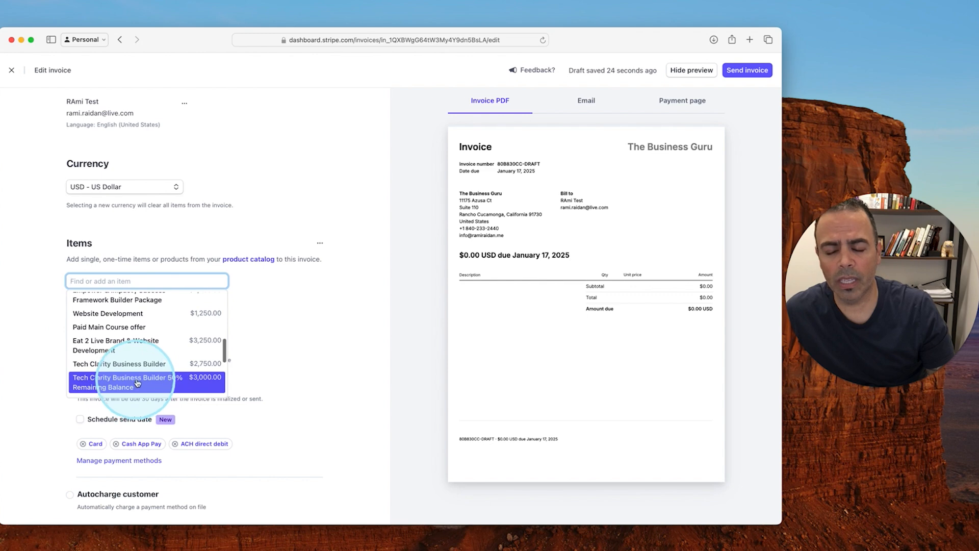
{"action": "left_click", "coordinate": [137, 383]}
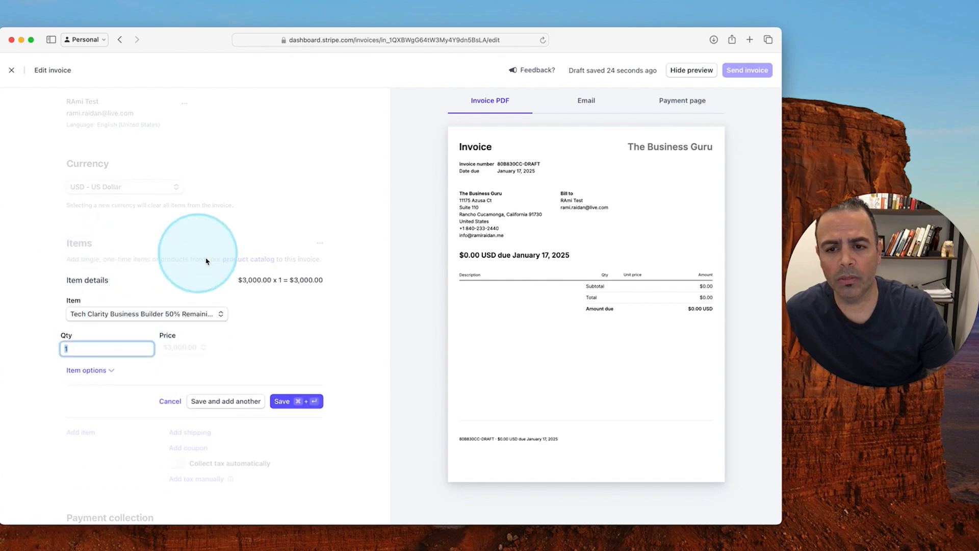
{"action": "left_click", "coordinate": [289, 402]}
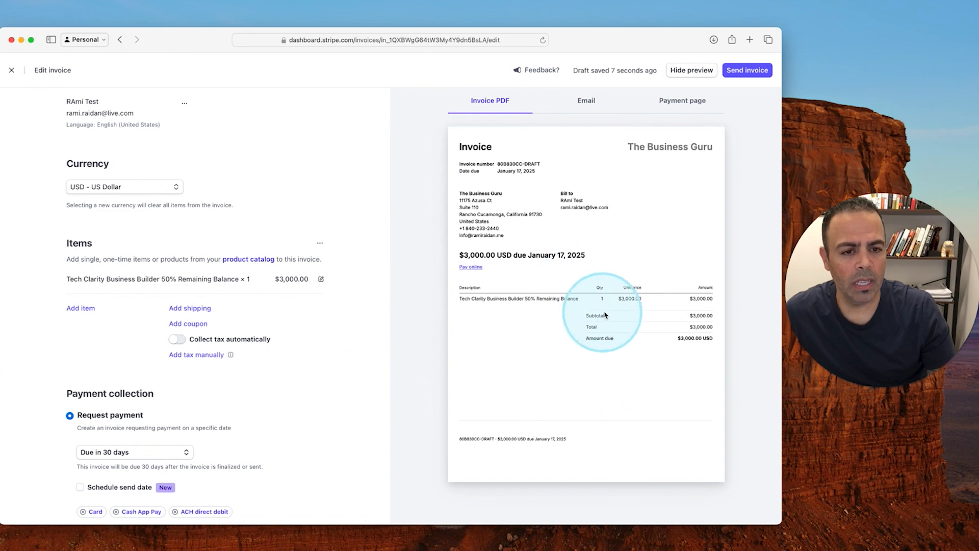
Set the requested payment's due date to 7 days
{"action": "scroll", "coordinate": [285, 265], "scroll_direction": "down", "scroll_amount": 5}
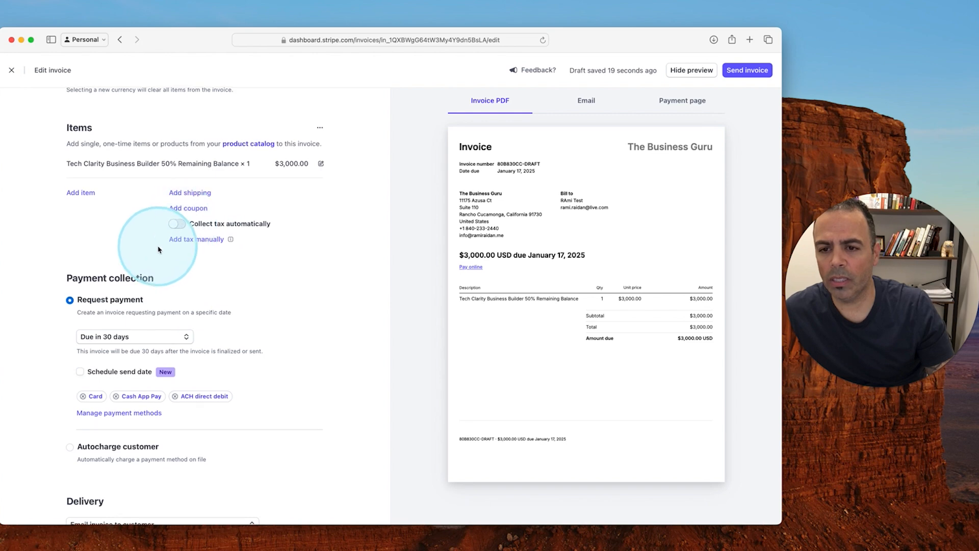
{"action": "scroll", "coordinate": [181, 234], "scroll_direction": "down", "scroll_amount": 3}
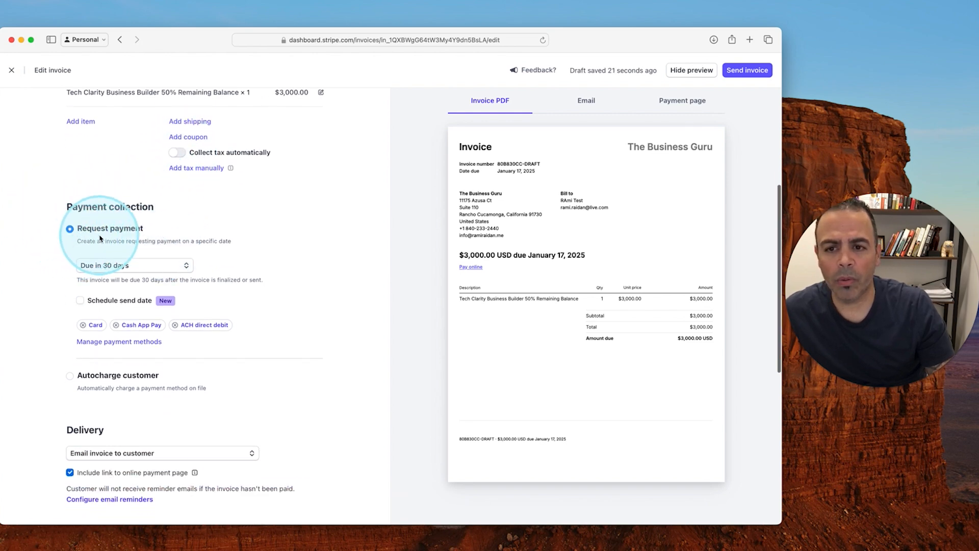
{"action": "left_click", "coordinate": [124, 266]}
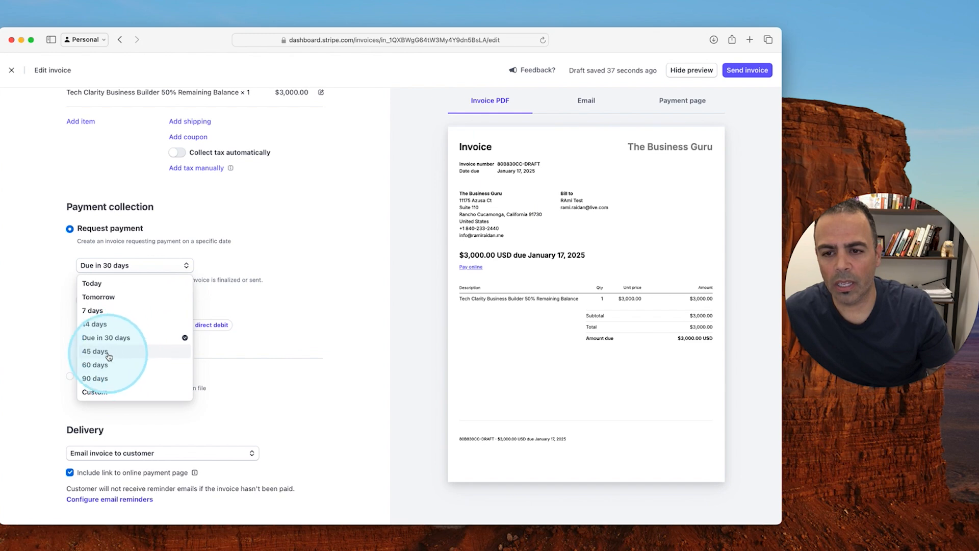
{"action": "left_click", "coordinate": [107, 312]}
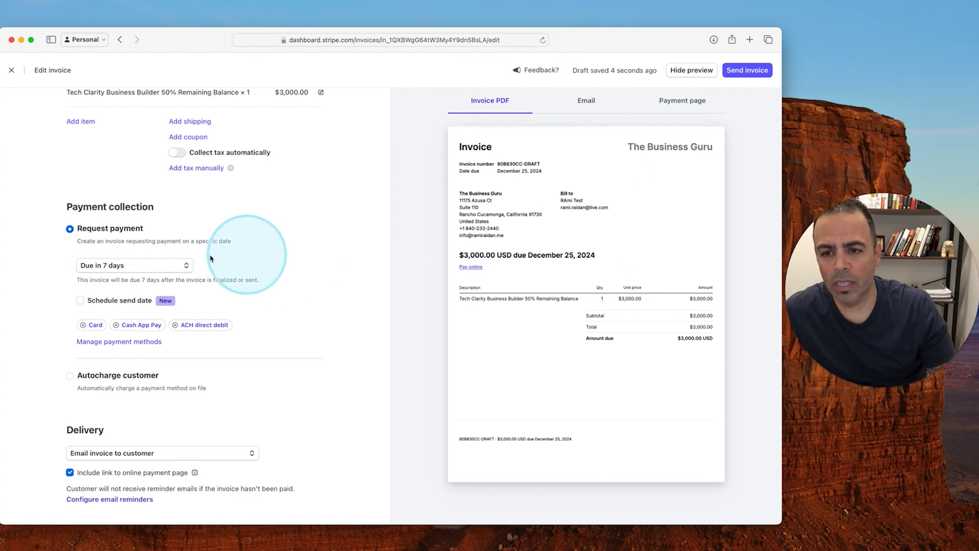
Set the invoice delivery to Email invoice to customer
{"action": "scroll", "coordinate": [239, 275], "scroll_direction": "down", "scroll_amount": 2}
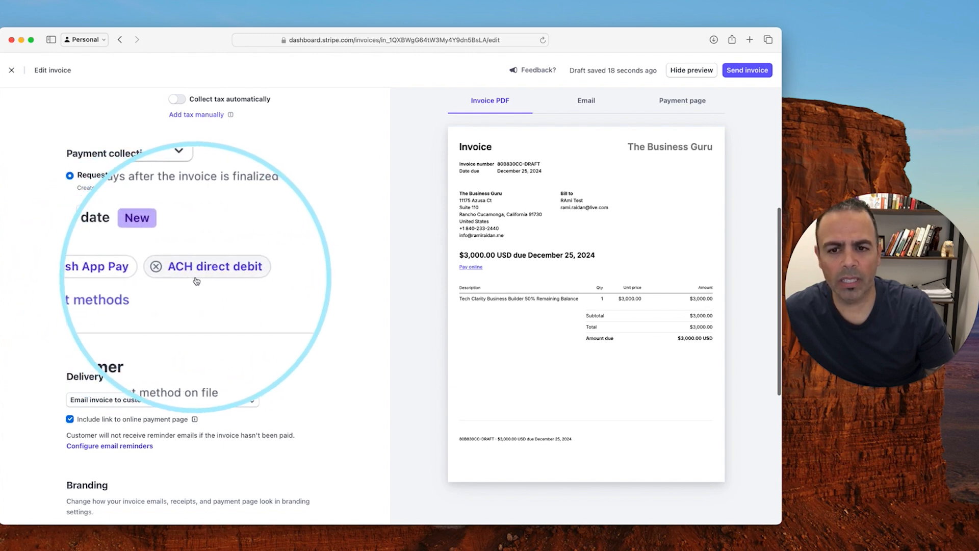
{"action": "scroll", "coordinate": [260, 245], "scroll_direction": "down", "scroll_amount": 2}
{"action": "scroll", "coordinate": [286, 244], "scroll_direction": "down", "scroll_amount": 3}
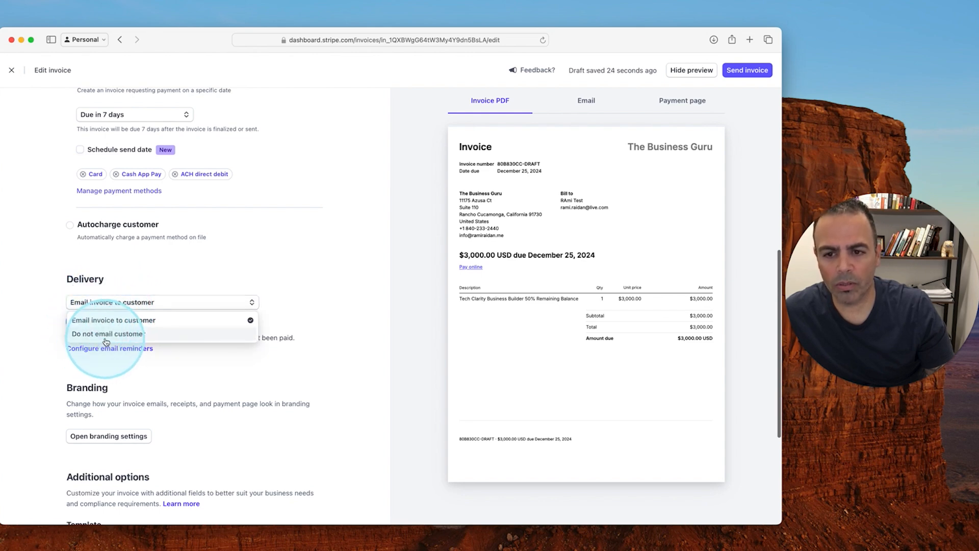
{"action": "left_click", "coordinate": [194, 320]}
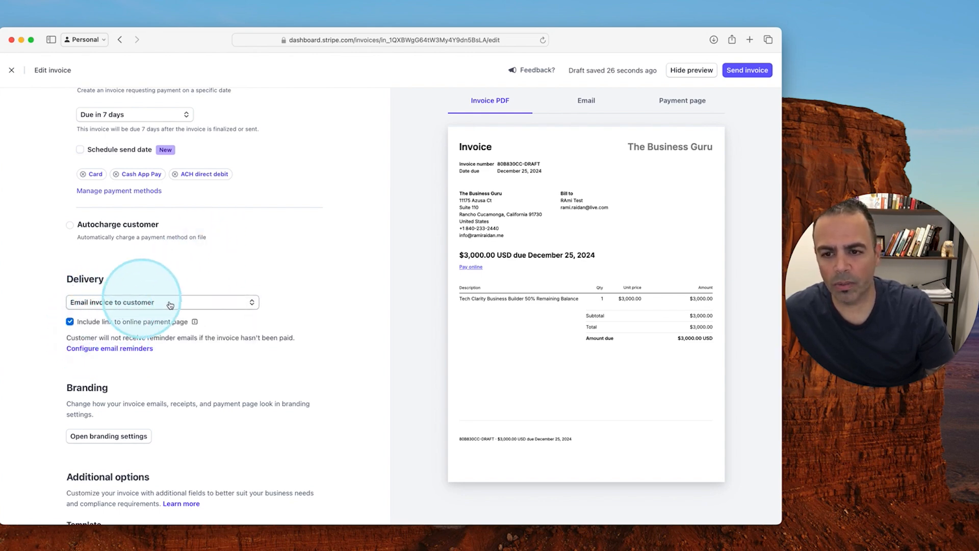
Examine the branding settings for icon, logo and colors, and leave them without saving changes
{"action": "scroll", "coordinate": [174, 296], "scroll_direction": "down", "scroll_amount": 4}
{"action": "scroll", "coordinate": [250, 316], "scroll_direction": "down", "scroll_amount": 2}
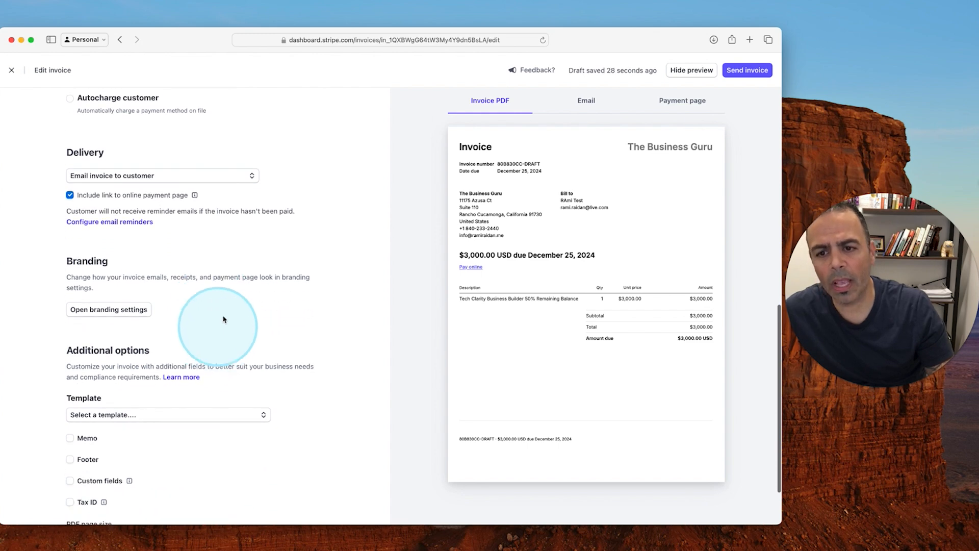
{"action": "left_click", "coordinate": [108, 309]}
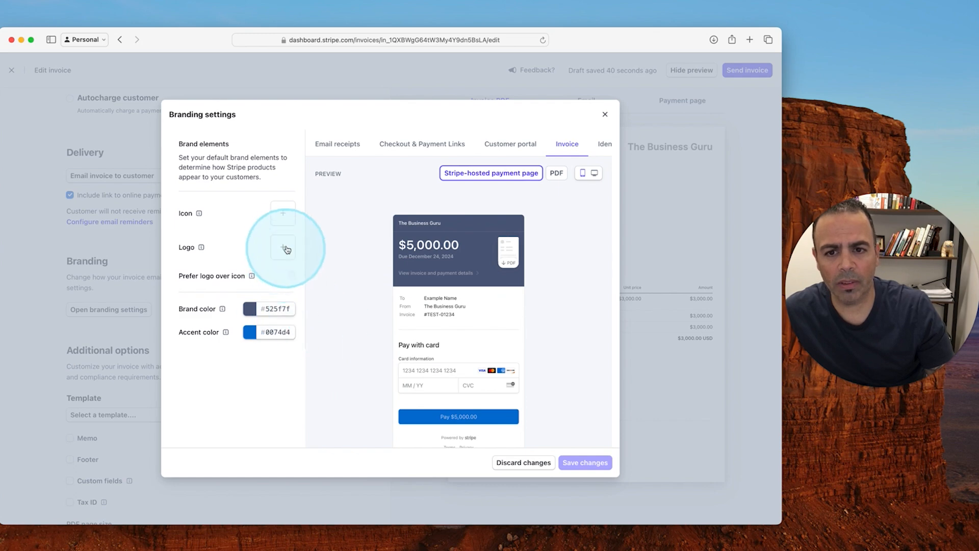
{"action": "left_click", "coordinate": [523, 462]}
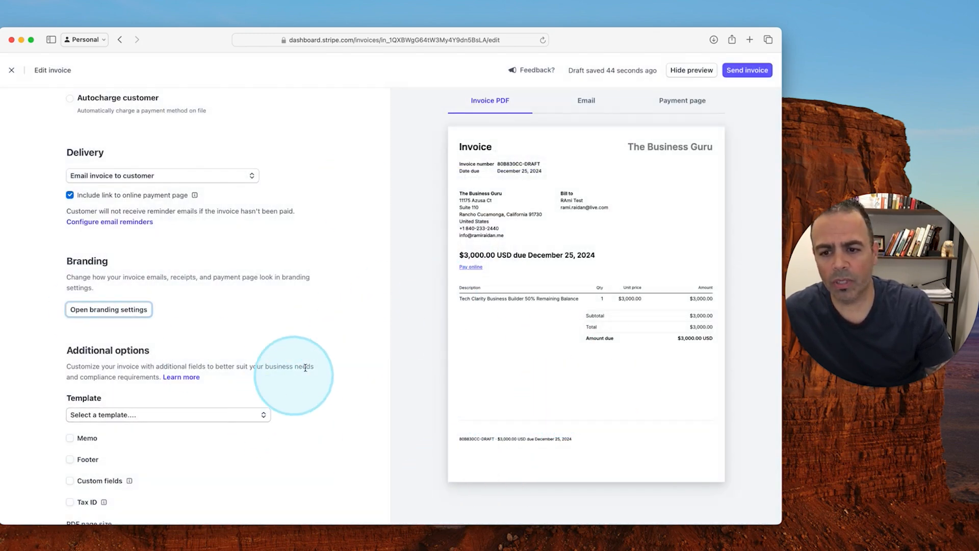
Look at the template choices in the invoice's additional options without selecting one
{"action": "scroll", "coordinate": [315, 373], "scroll_direction": "down", "scroll_amount": 3}
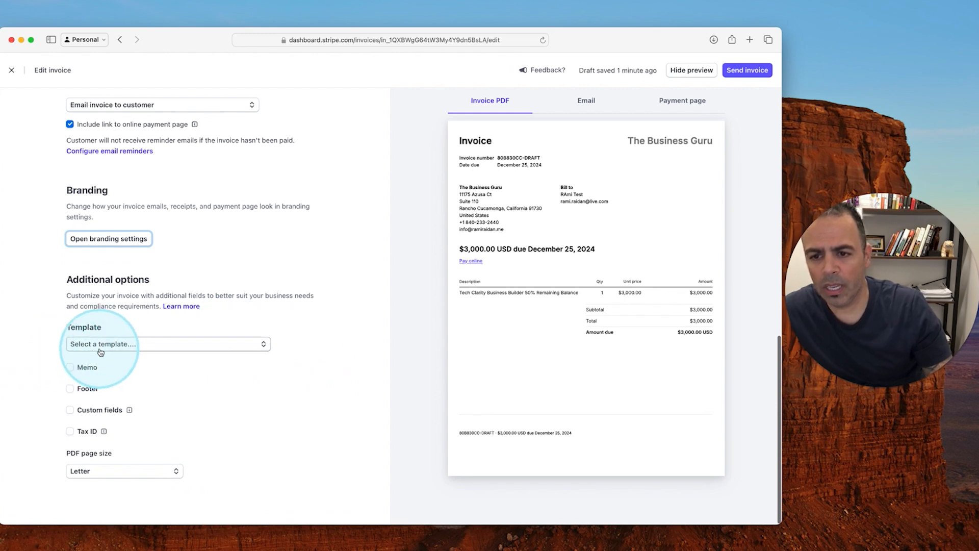
{"action": "left_click", "coordinate": [85, 349]}
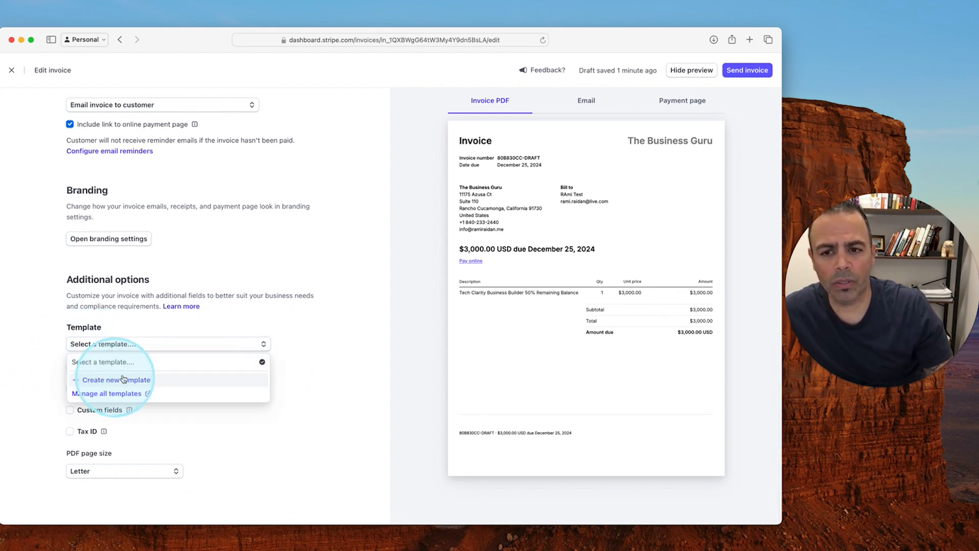
{"action": "left_click", "coordinate": [293, 335]}
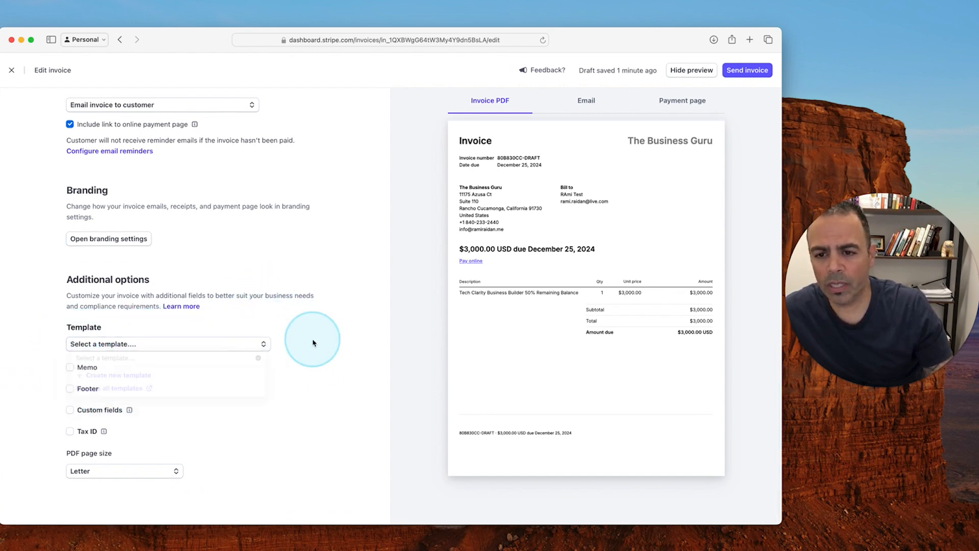
Try the memo and footer options, cancel both text entries while blank, and disable both options
{"action": "left_click", "coordinate": [70, 368]}
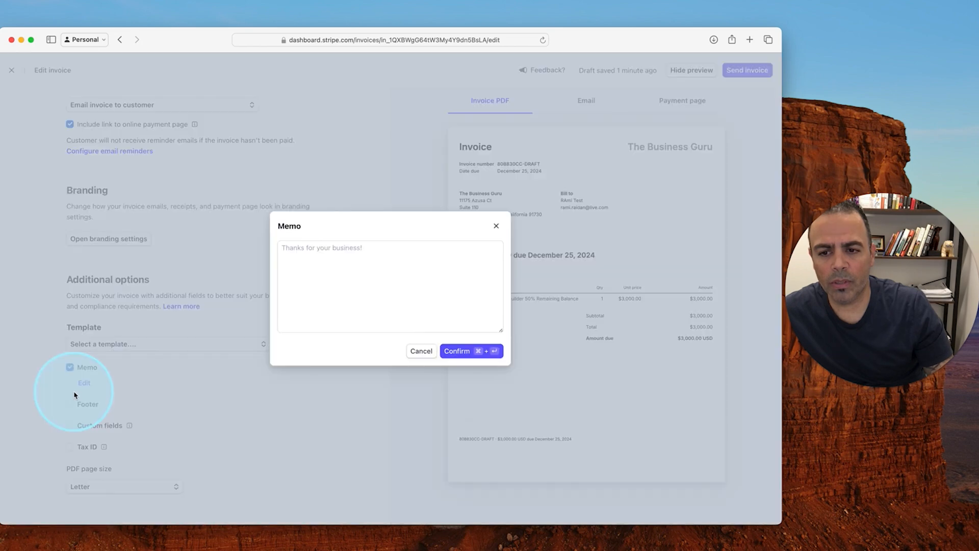
{"action": "left_click", "coordinate": [343, 301]}
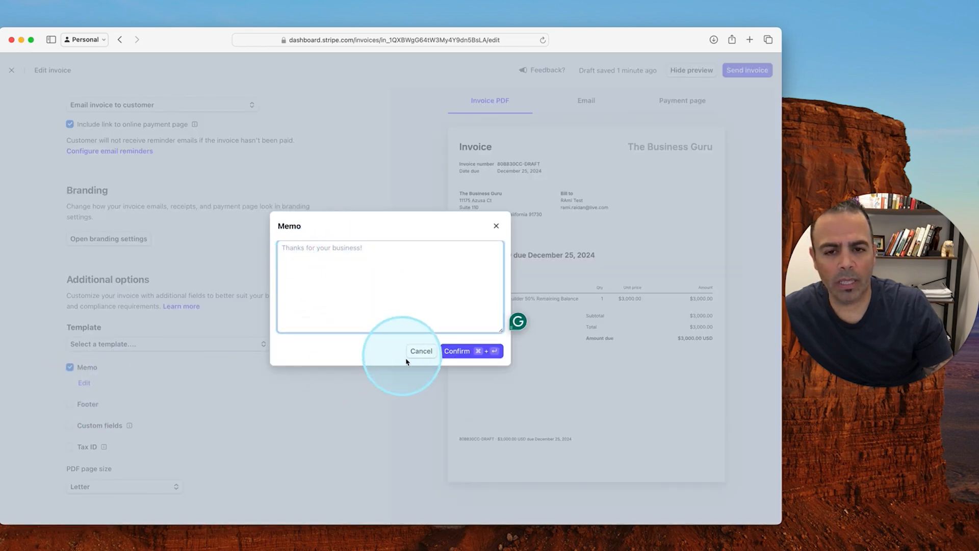
{"action": "left_click", "coordinate": [422, 352]}
{"action": "left_click", "coordinate": [71, 405]}
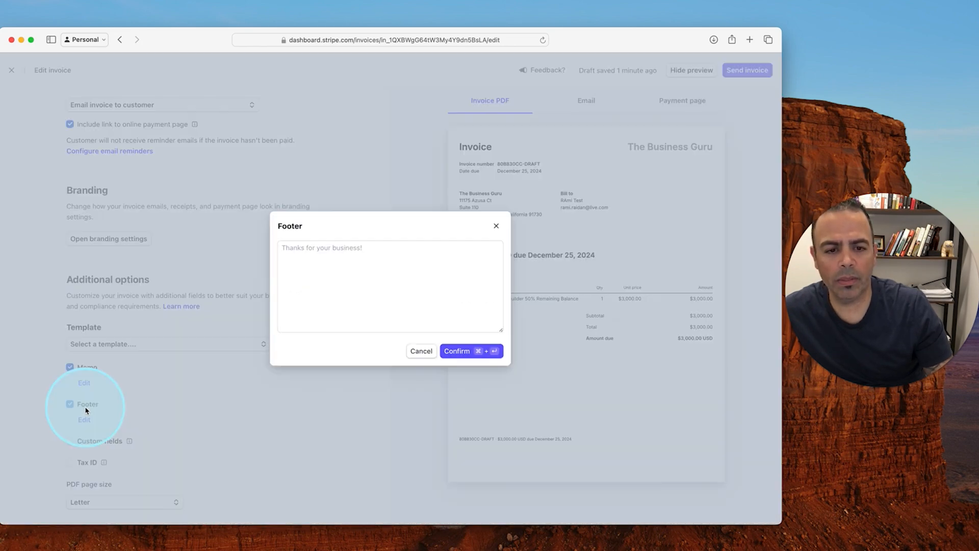
{"action": "left_click", "coordinate": [366, 297]}
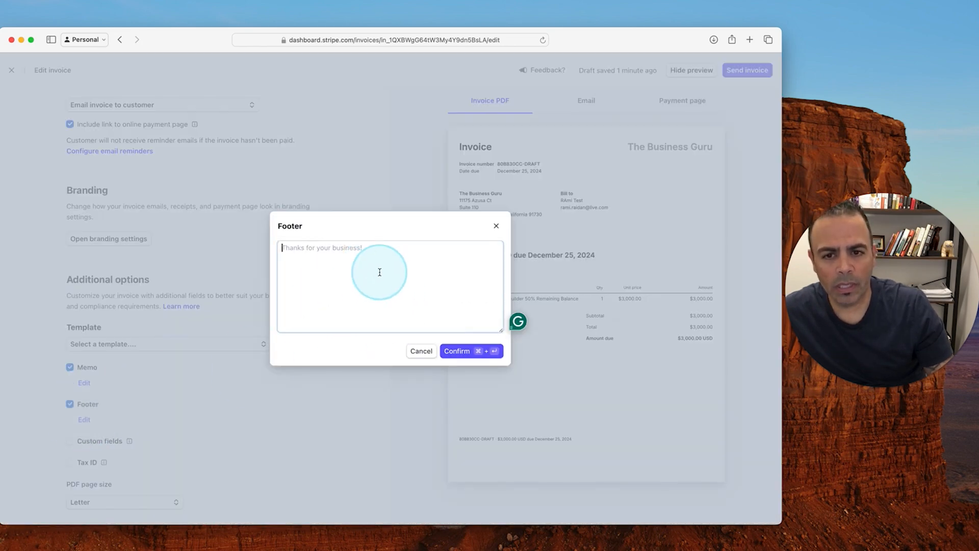
{"action": "left_click", "coordinate": [422, 352]}
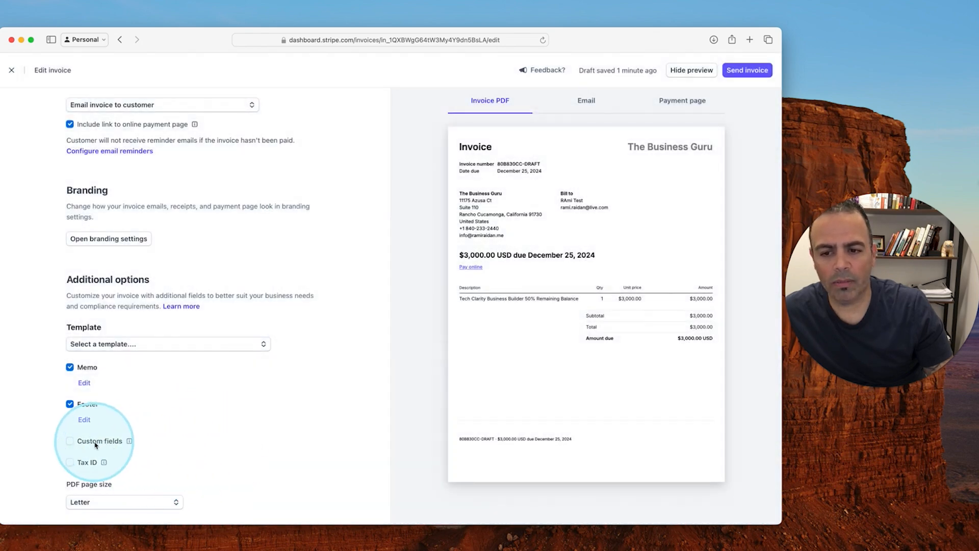
{"action": "left_click", "coordinate": [70, 403]}
{"action": "left_click", "coordinate": [70, 367]}
Examine the invoice's email preview and its payment page preview
{"action": "scroll", "coordinate": [355, 422], "scroll_direction": "up", "scroll_amount": 10}
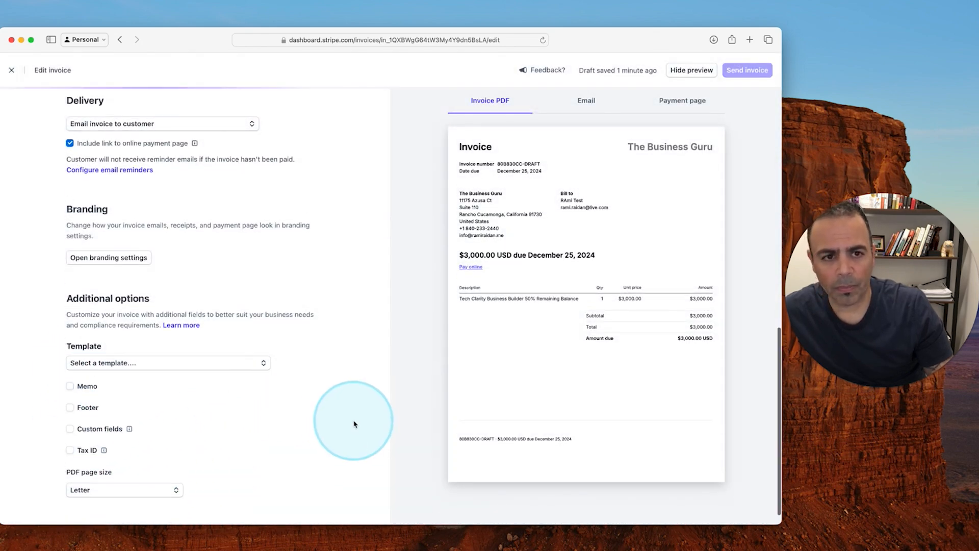
{"action": "scroll", "coordinate": [286, 347], "scroll_direction": "up", "scroll_amount": 2}
{"action": "scroll", "coordinate": [250, 301], "scroll_direction": "down", "scroll_amount": 8}
{"action": "scroll", "coordinate": [253, 204], "scroll_direction": "up", "scroll_amount": 10}
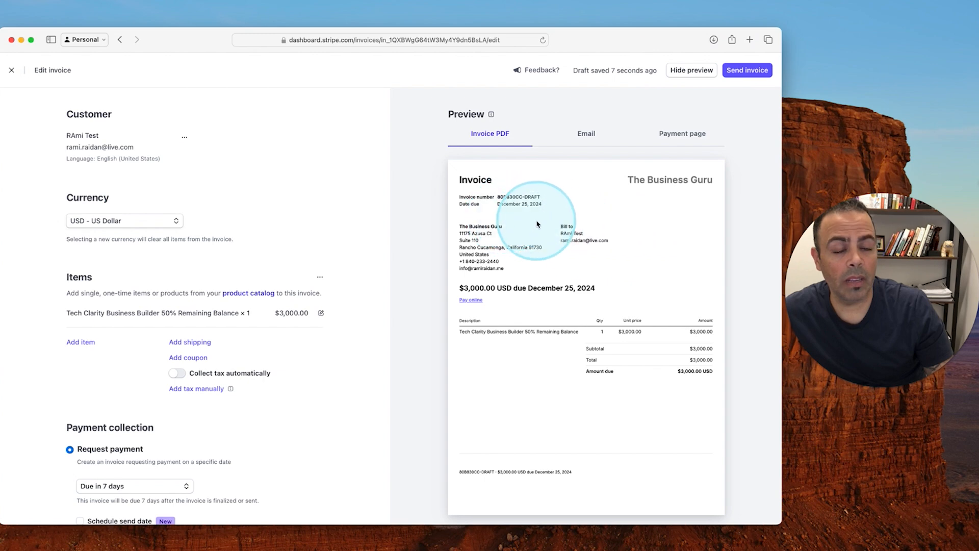
{"action": "left_click", "coordinate": [584, 135]}
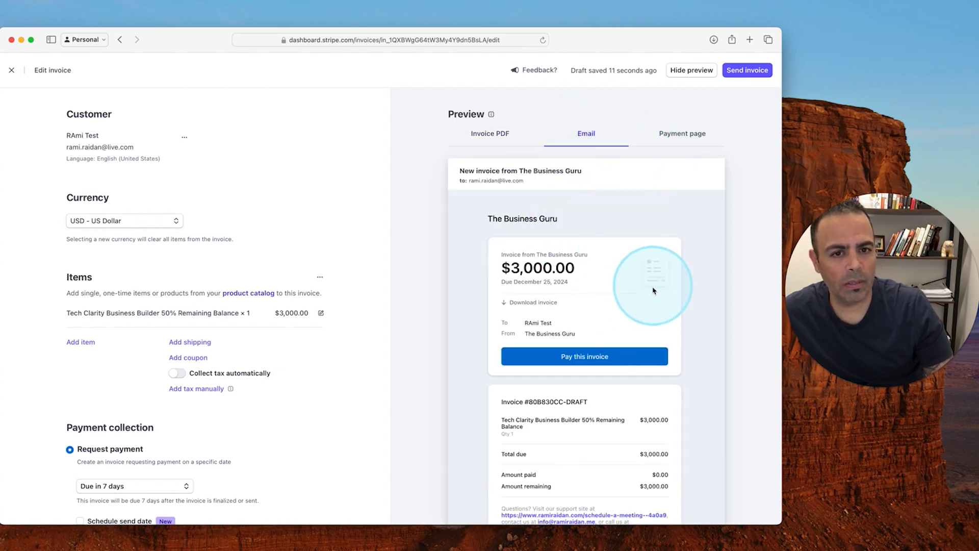
{"action": "scroll", "coordinate": [637, 288], "scroll_direction": "down", "scroll_amount": 4}
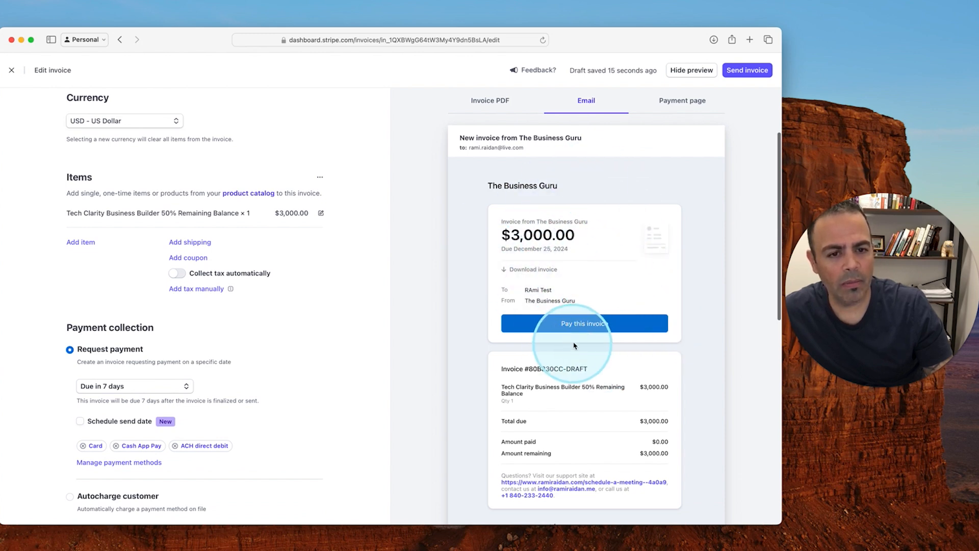
{"action": "scroll", "coordinate": [612, 148], "scroll_direction": "up", "scroll_amount": 2}
{"action": "left_click", "coordinate": [680, 105]}
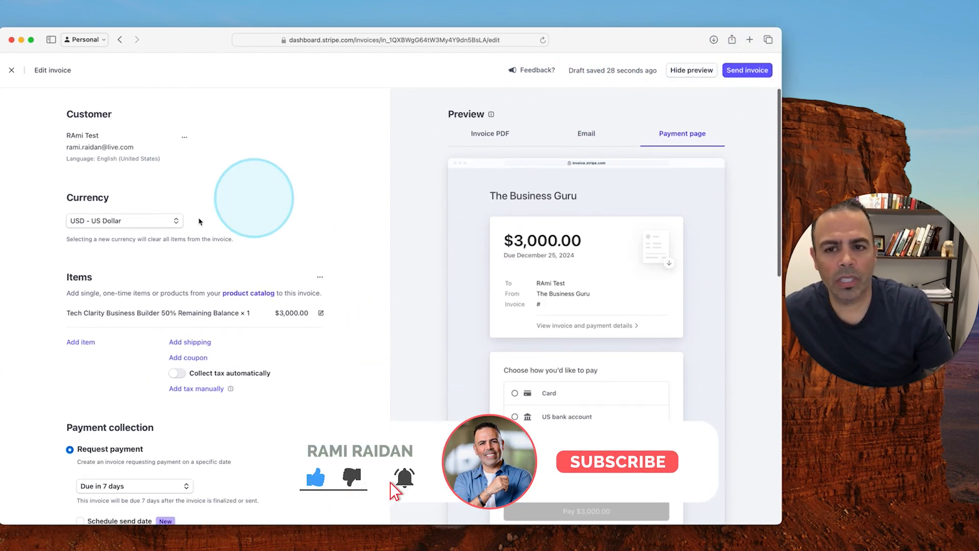
Close the invoice editor and return to the draft invoice's detail page
{"action": "key", "text": "alt+s"}
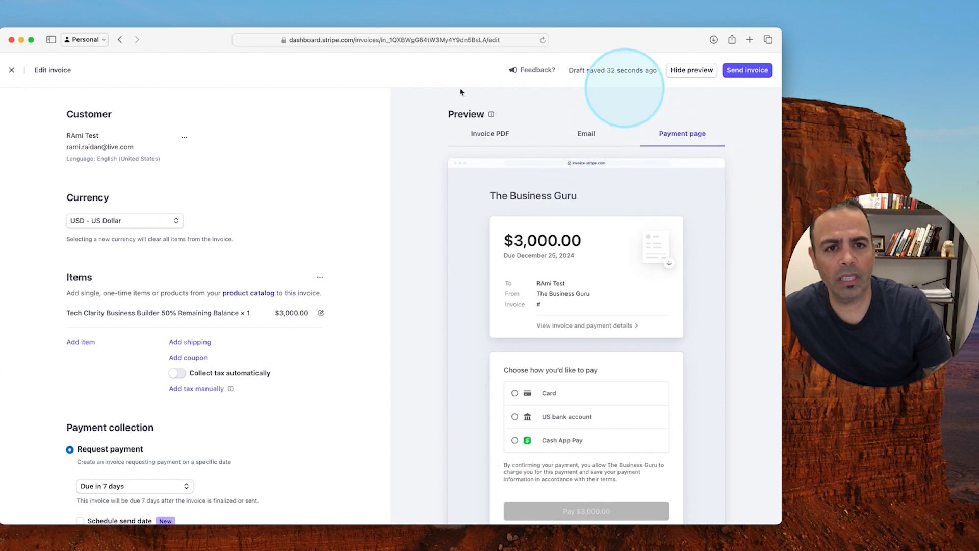
{"action": "left_click", "coordinate": [13, 72]}
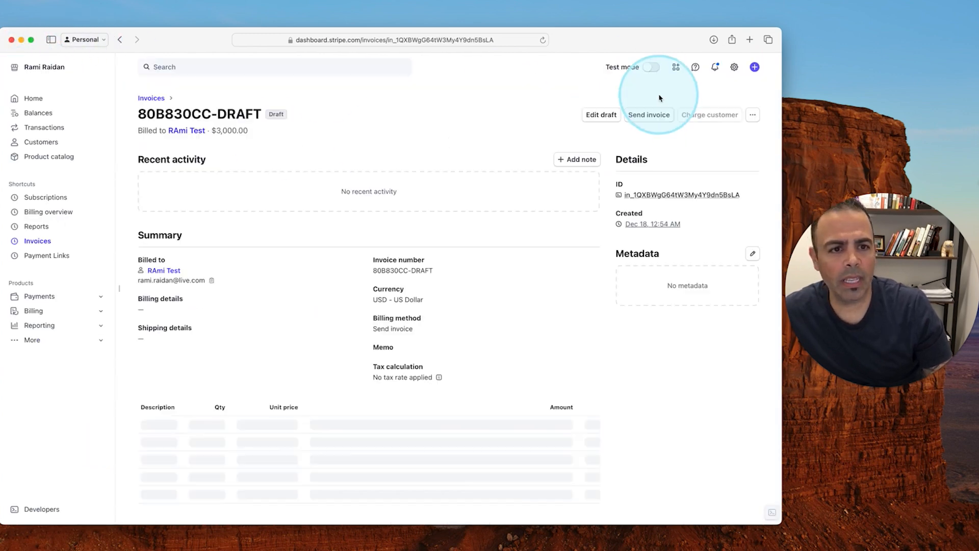
Start a new subscription for the existing test customer and add the CapCut Mastery product priced at $37.00 USD per month
{"action": "left_click", "coordinate": [751, 71]}
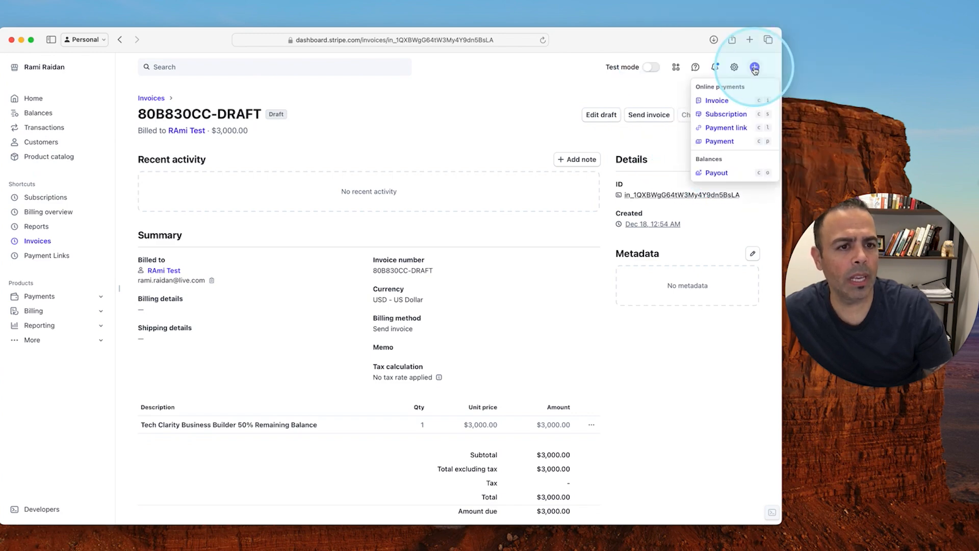
{"action": "left_click", "coordinate": [721, 118]}
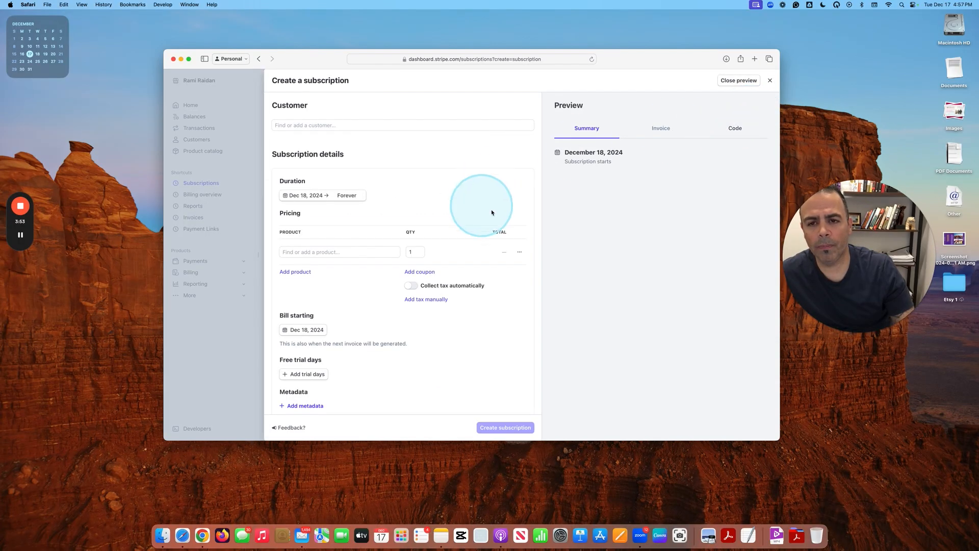
{"action": "left_click", "coordinate": [325, 126]}
{"action": "type", "text": "ra"}
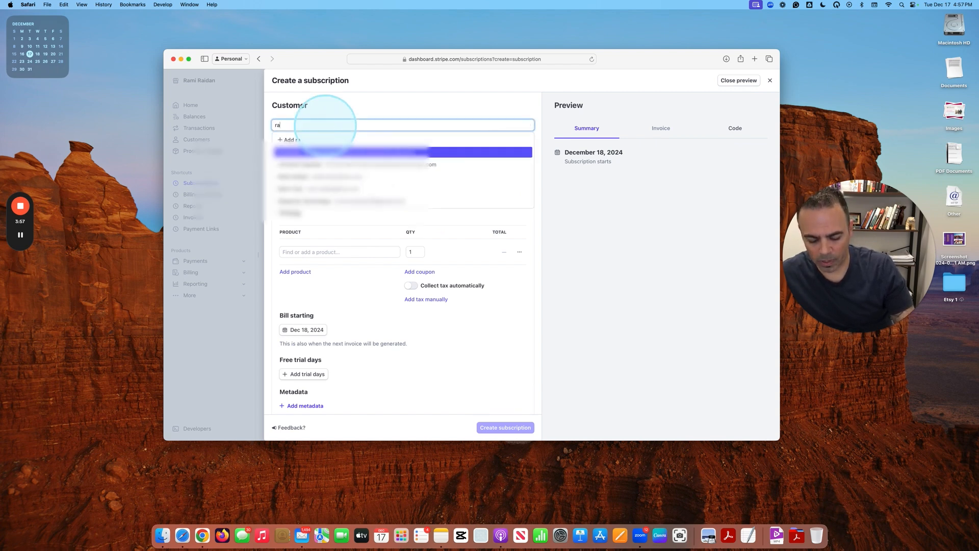
{"action": "type", "text": "mi"}
{"action": "left_click", "coordinate": [327, 152]}
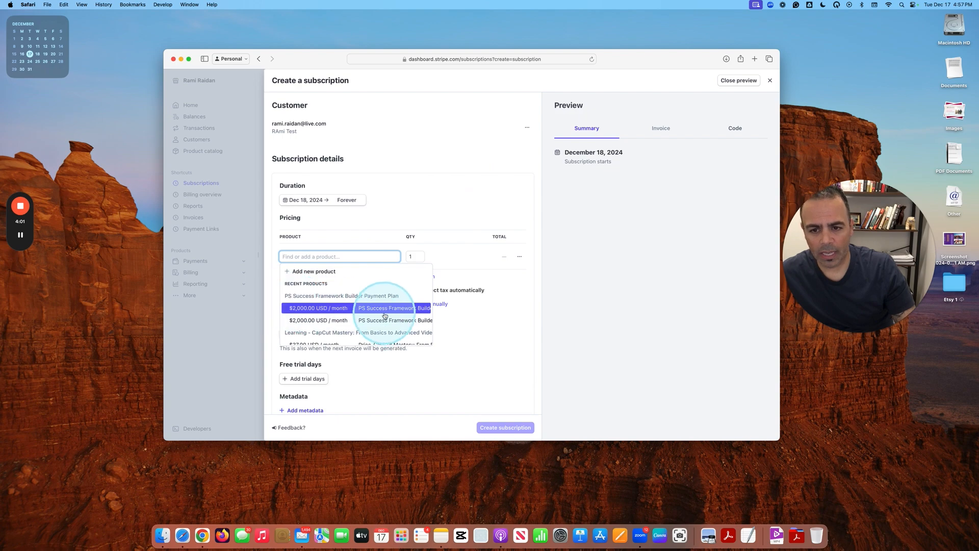
{"action": "scroll", "coordinate": [357, 306], "scroll_direction": "down", "scroll_amount": 2}
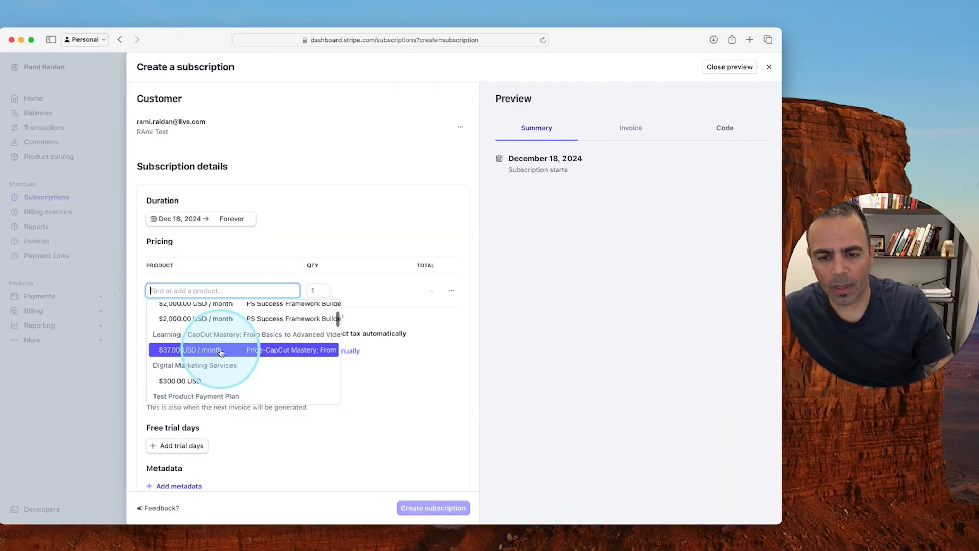
{"action": "left_click", "coordinate": [185, 352]}
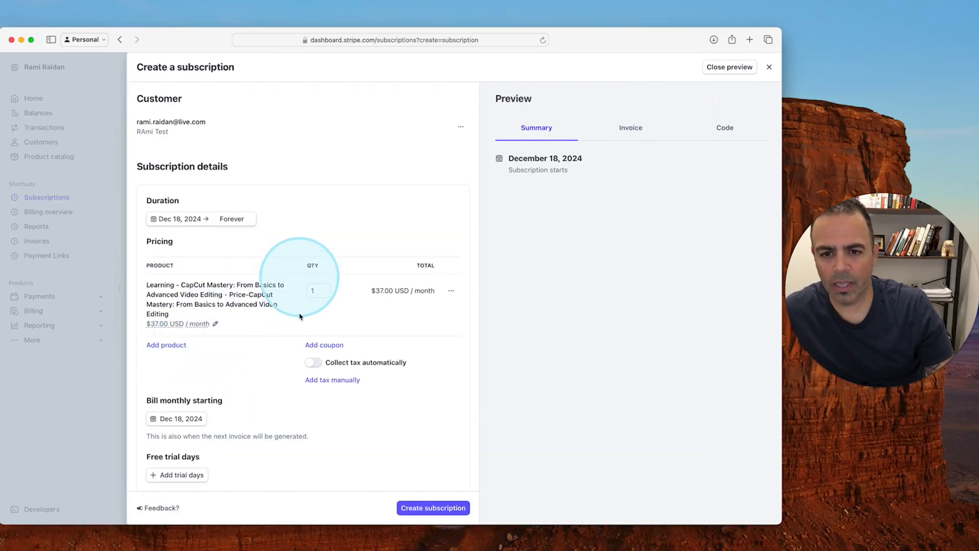
Examine the subscription's billing, trial, phase, payment and advanced settings, including the invoice template choices, without changing anything
{"action": "scroll", "coordinate": [245, 386], "scroll_direction": "down", "scroll_amount": 1}
{"action": "scroll", "coordinate": [244, 386], "scroll_direction": "down", "scroll_amount": 1}
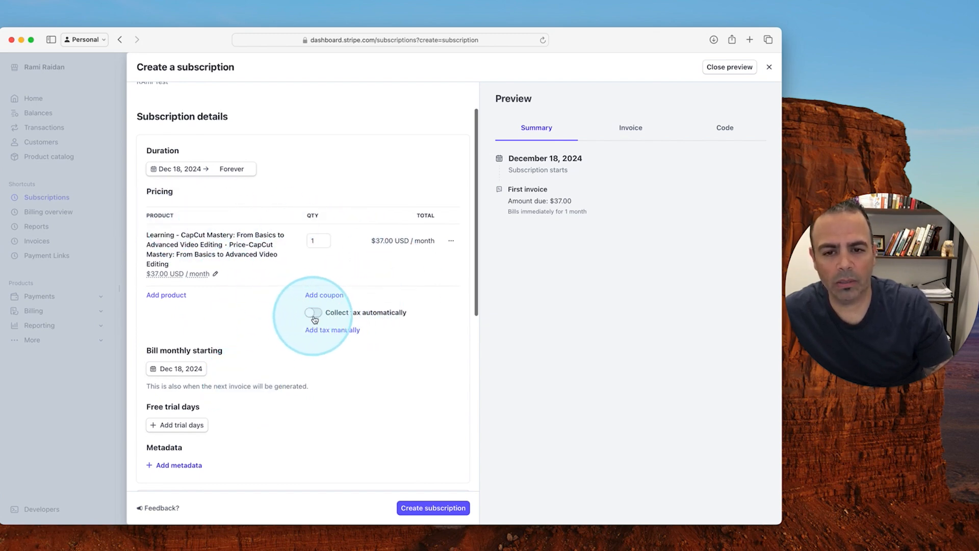
{"action": "scroll", "coordinate": [367, 316], "scroll_direction": "down", "scroll_amount": 4}
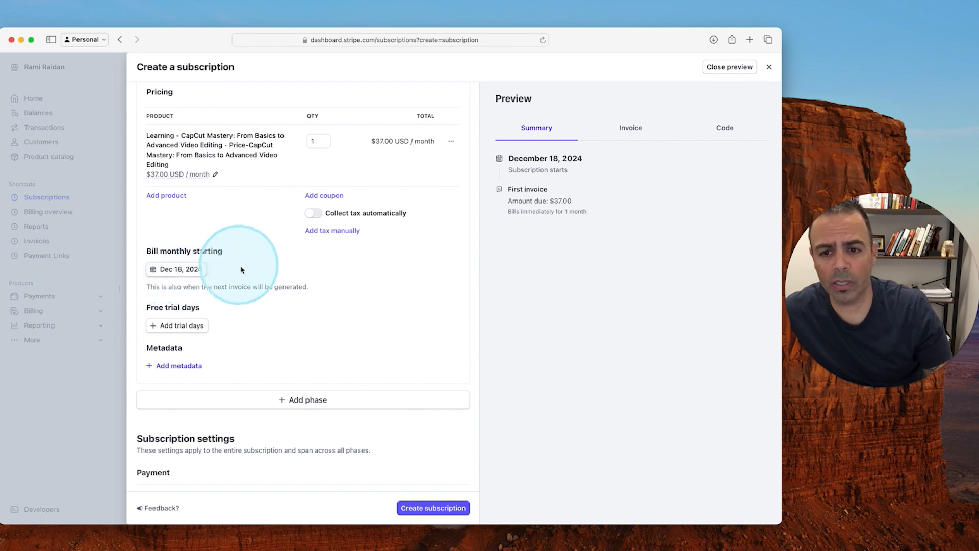
{"action": "scroll", "coordinate": [242, 270], "scroll_direction": "down", "scroll_amount": 2}
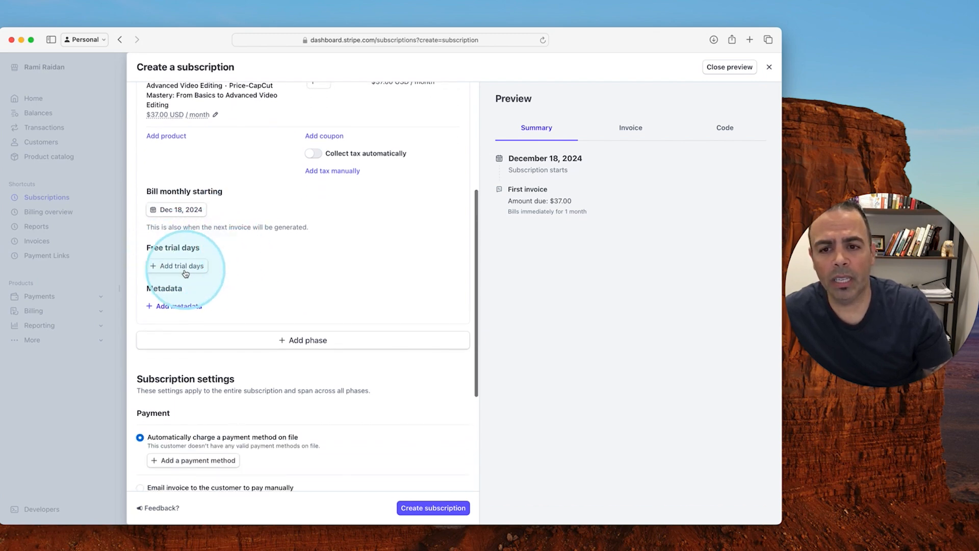
{"action": "scroll", "coordinate": [205, 244], "scroll_direction": "down", "scroll_amount": 2}
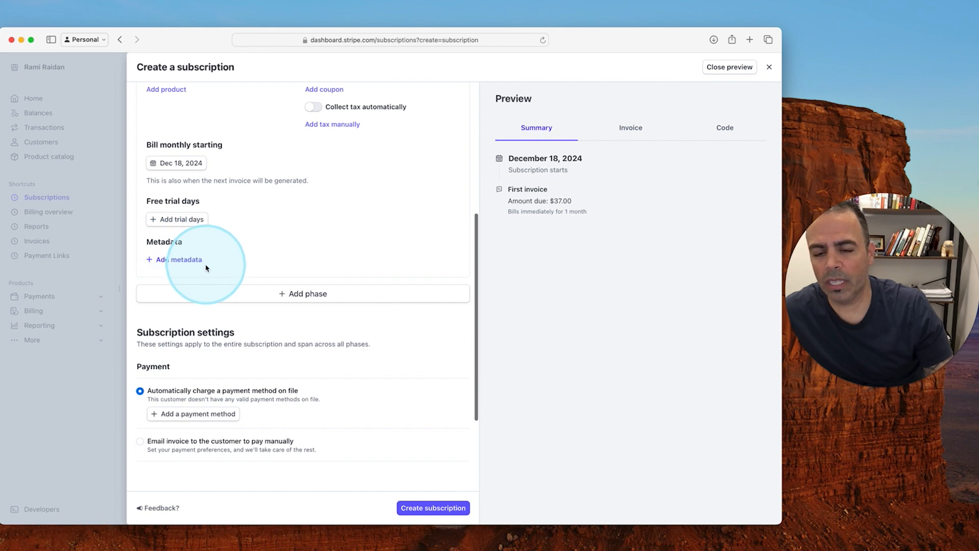
{"action": "scroll", "coordinate": [244, 253], "scroll_direction": "down", "scroll_amount": 4}
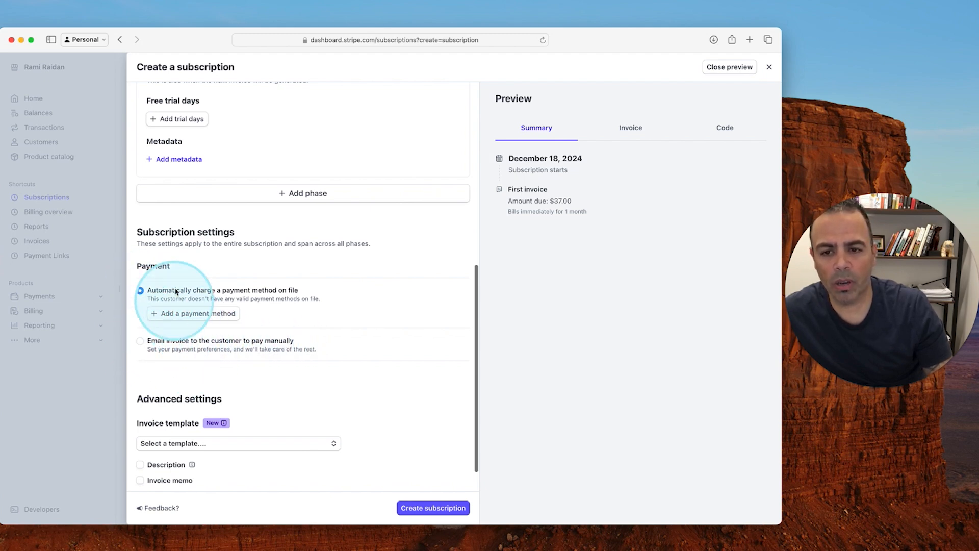
{"action": "scroll", "coordinate": [173, 351], "scroll_direction": "down", "scroll_amount": 2}
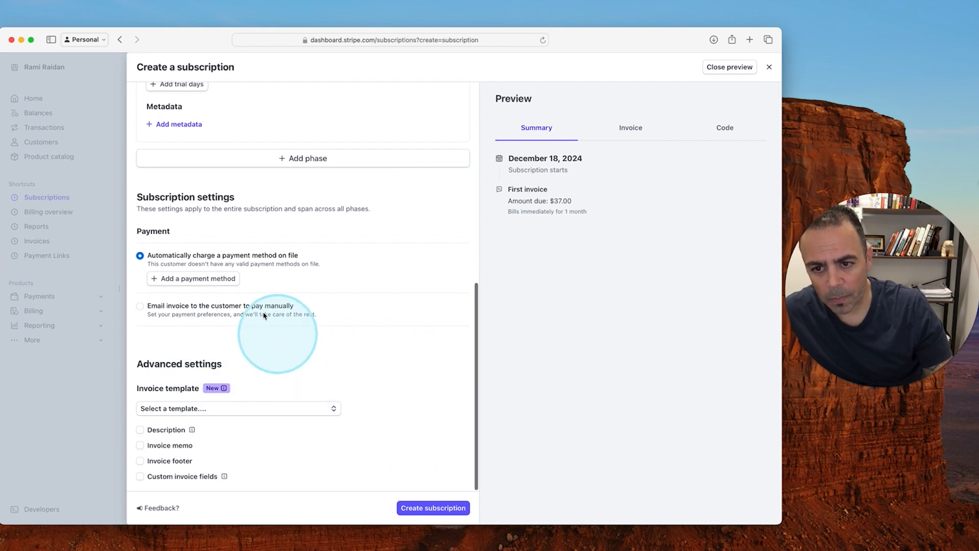
{"action": "left_click", "coordinate": [243, 413]}
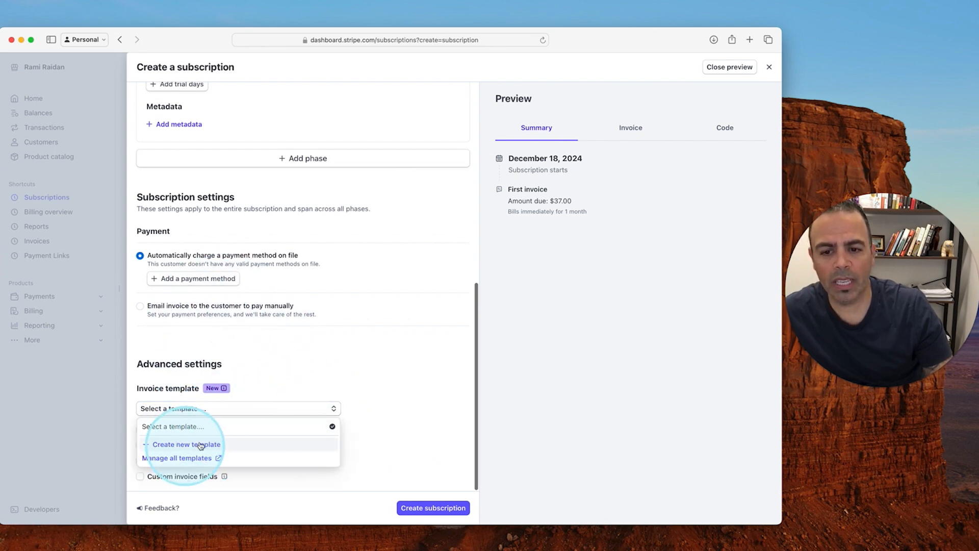
{"action": "left_click", "coordinate": [336, 356]}
{"action": "scroll", "coordinate": [306, 351], "scroll_direction": "up", "scroll_amount": 10}
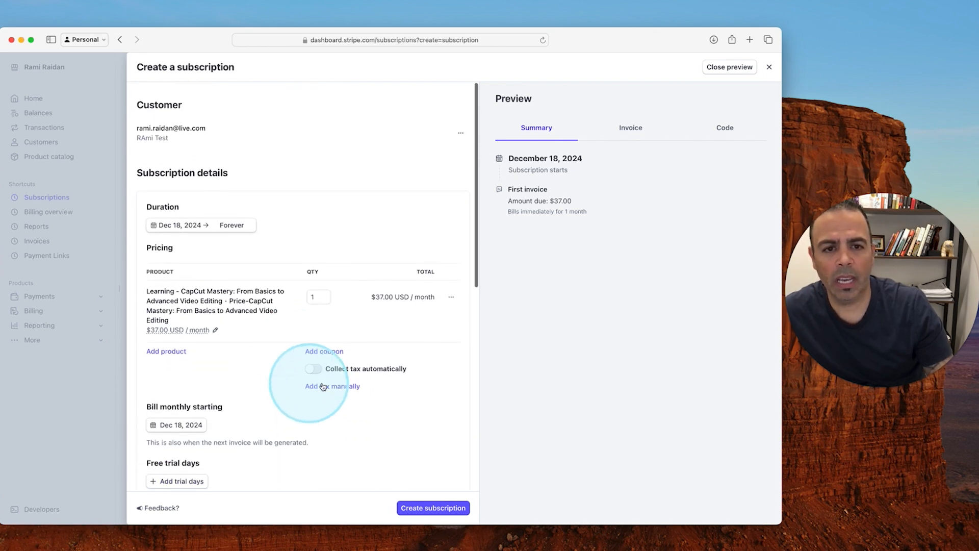
Preview the subscription's invoice and close the subscription form without creating it
{"action": "left_click", "coordinate": [645, 127]}
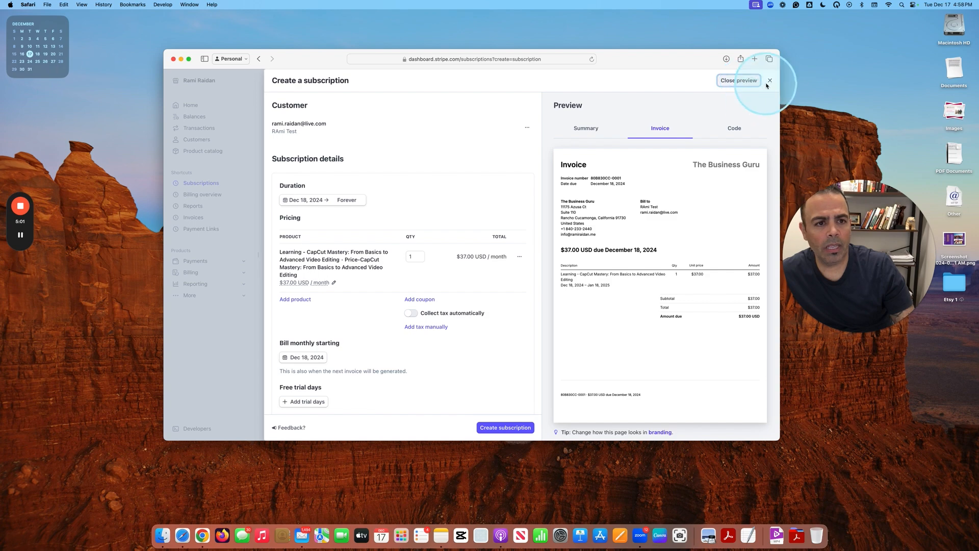
{"action": "left_click", "coordinate": [768, 82]}
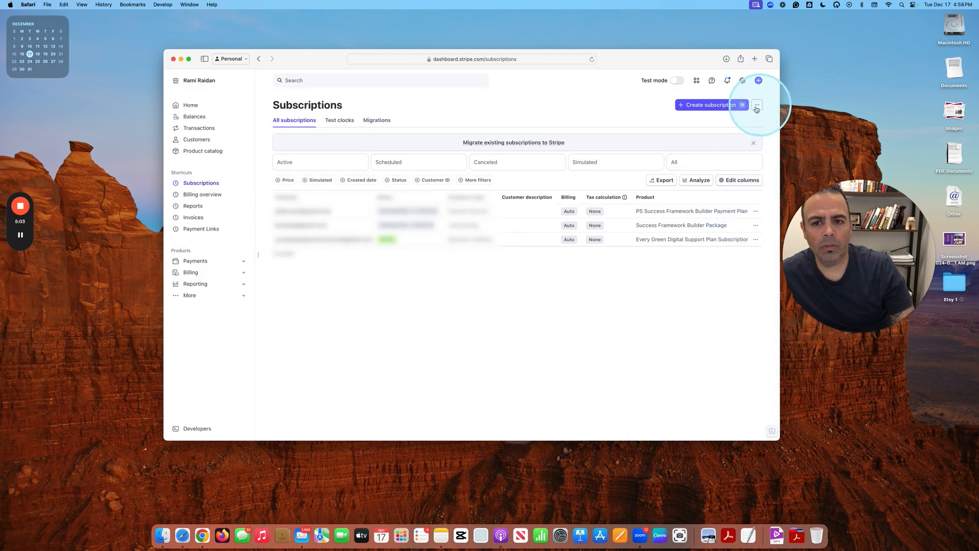
Start a new payment link for products or subscriptions and dismiss the product suggestions
{"action": "left_click", "coordinate": [759, 80]}
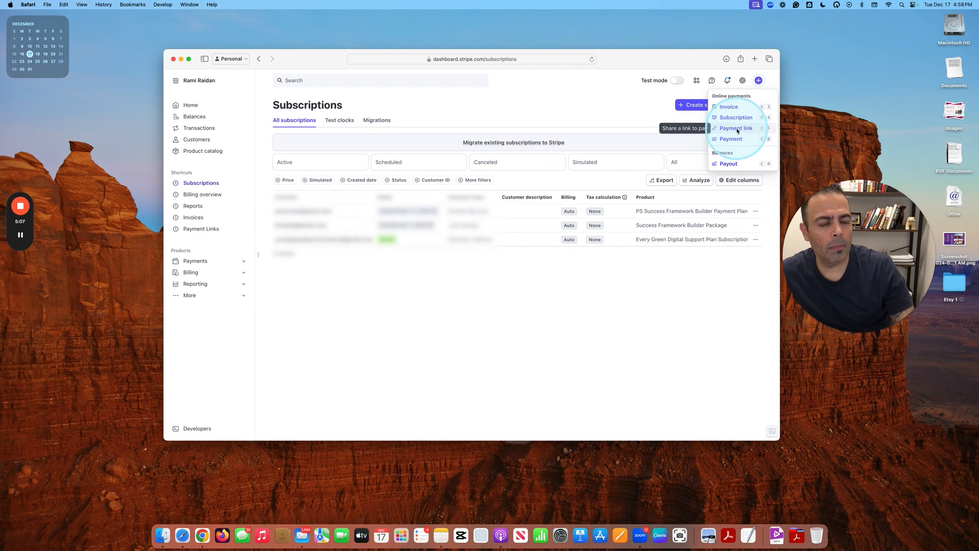
{"action": "left_click", "coordinate": [737, 128]}
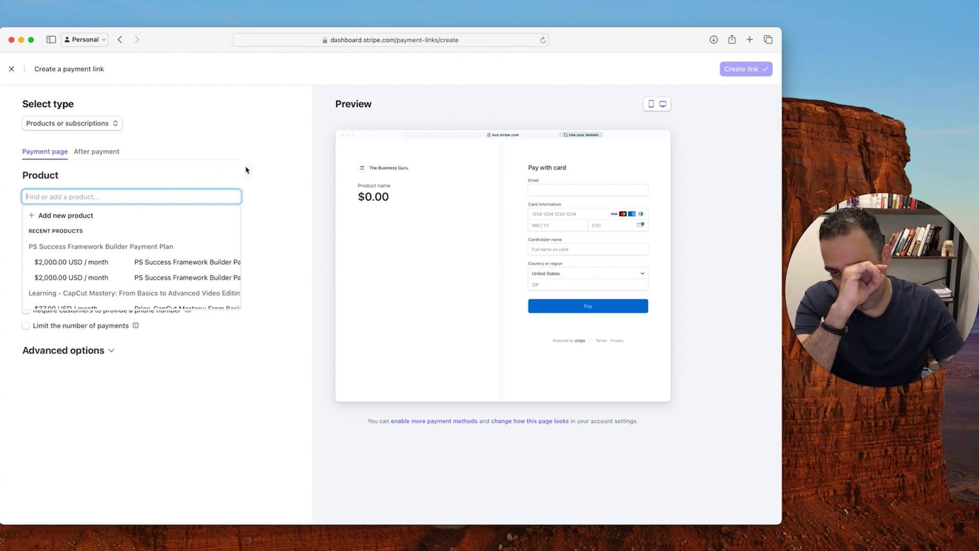
{"action": "left_click", "coordinate": [241, 131]}
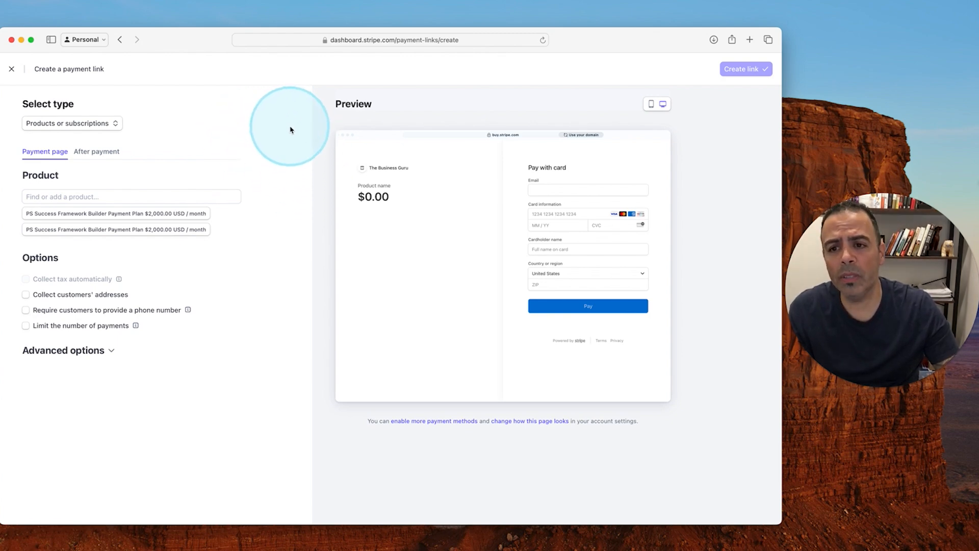
Add the existing Tech Clarity Business Builder product at $2,750.00 USD to the payment link
{"action": "left_click", "coordinate": [88, 199]}
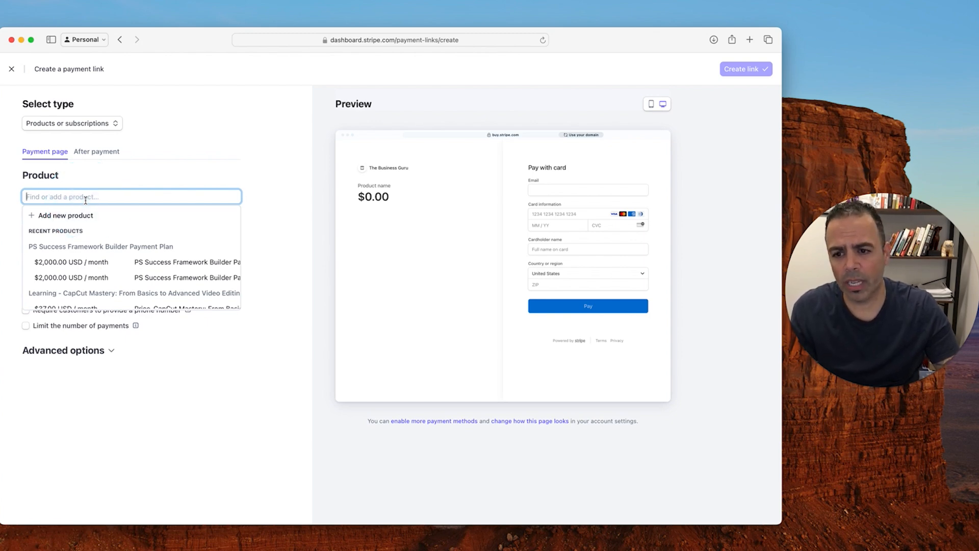
{"action": "left_click", "coordinate": [86, 200]}
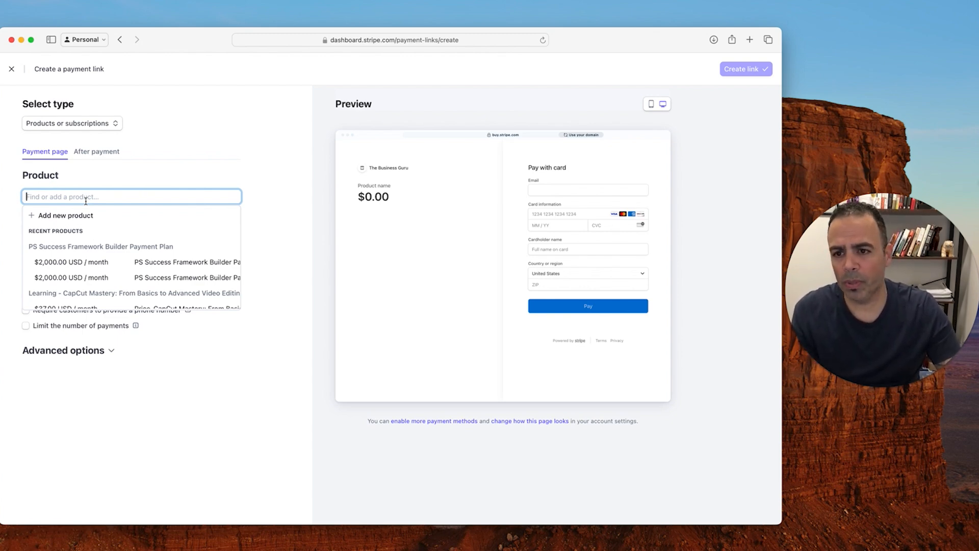
{"action": "left_click", "coordinate": [94, 199]}
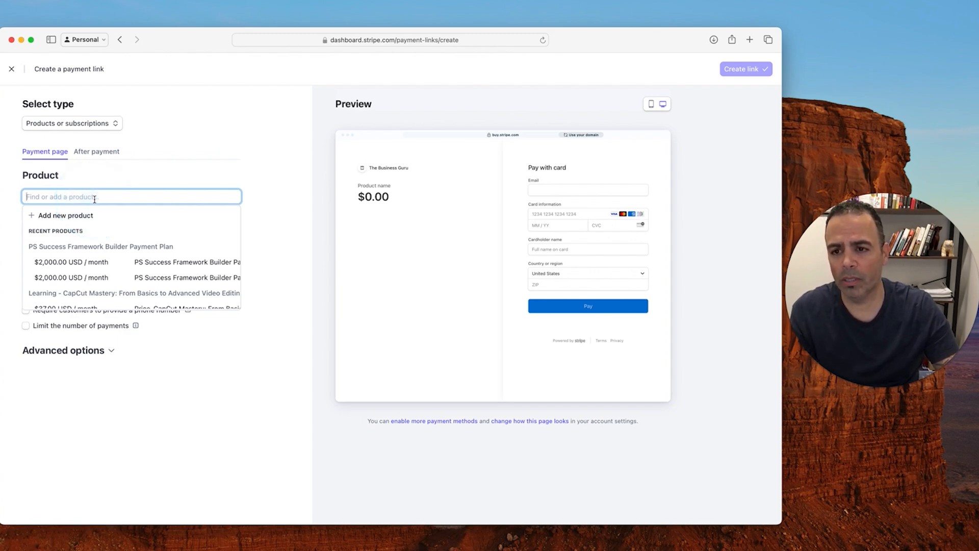
{"action": "left_click", "coordinate": [149, 216]}
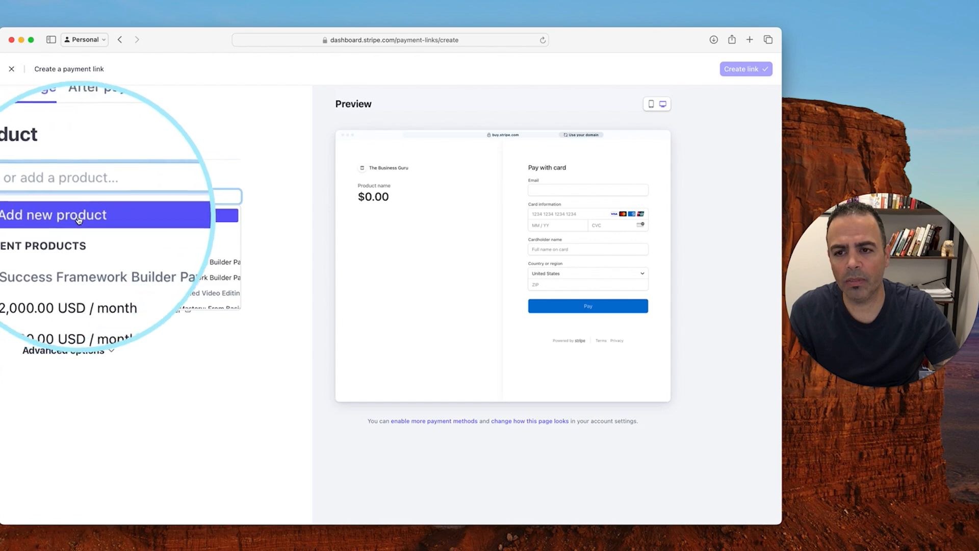
{"action": "scroll", "coordinate": [125, 254], "scroll_direction": "down", "scroll_amount": 3}
{"action": "scroll", "coordinate": [125, 256], "scroll_direction": "down", "scroll_amount": 2}
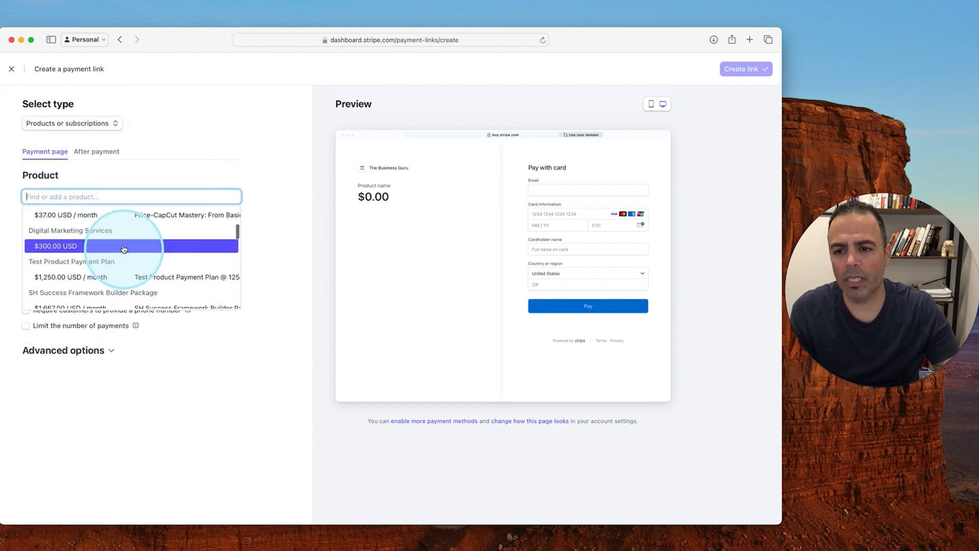
{"action": "scroll", "coordinate": [102, 260], "scroll_direction": "down", "scroll_amount": 3}
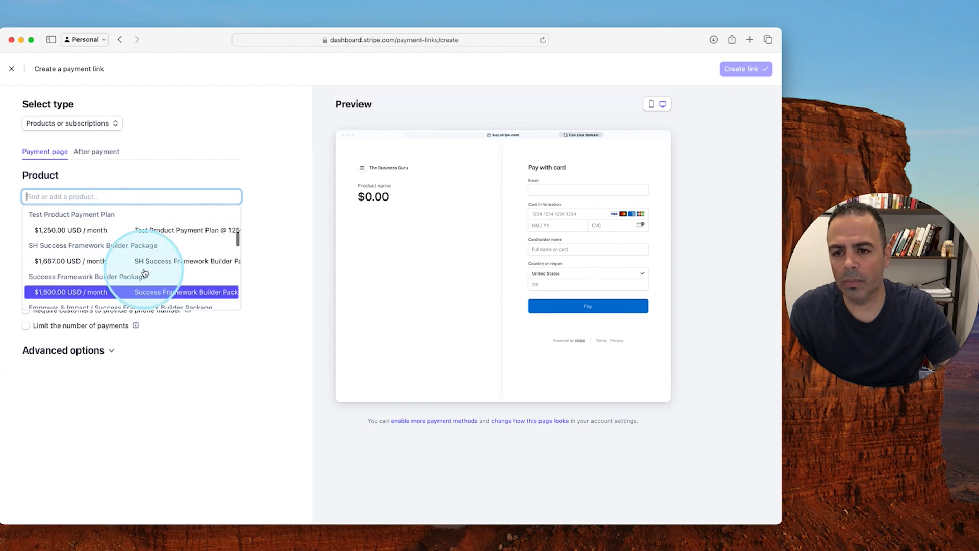
{"action": "scroll", "coordinate": [136, 270], "scroll_direction": "down", "scroll_amount": 3}
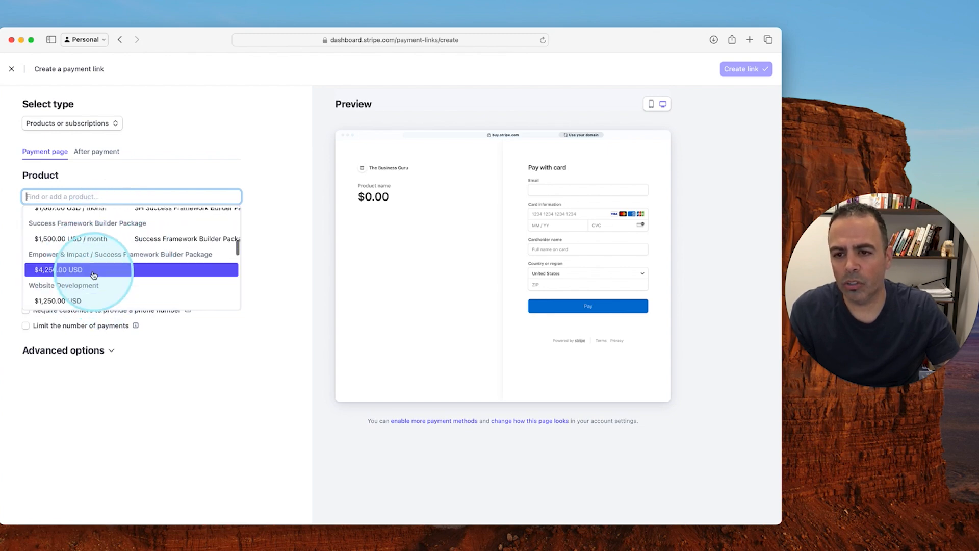
{"action": "scroll", "coordinate": [94, 274], "scroll_direction": "down", "scroll_amount": 1}
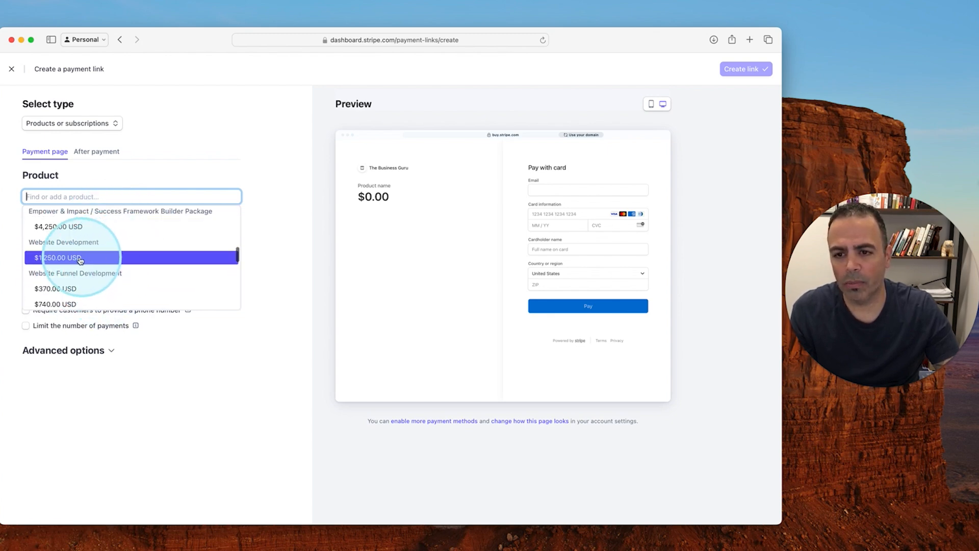
{"action": "scroll", "coordinate": [80, 260], "scroll_direction": "down", "scroll_amount": 3}
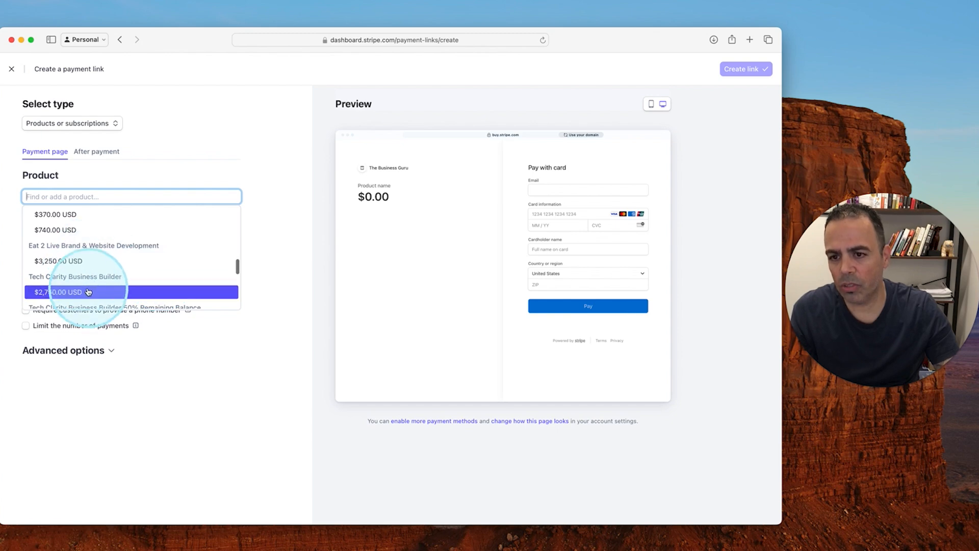
{"action": "left_click", "coordinate": [88, 292]}
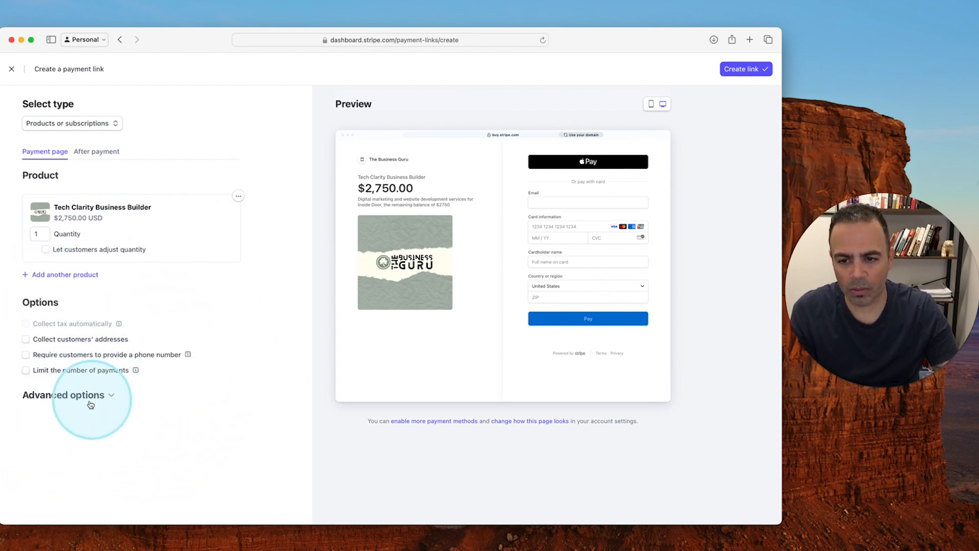
Review the payment link's advanced options without enabling any, and create the link
{"action": "scroll", "coordinate": [118, 394], "scroll_direction": "down", "scroll_amount": 1}
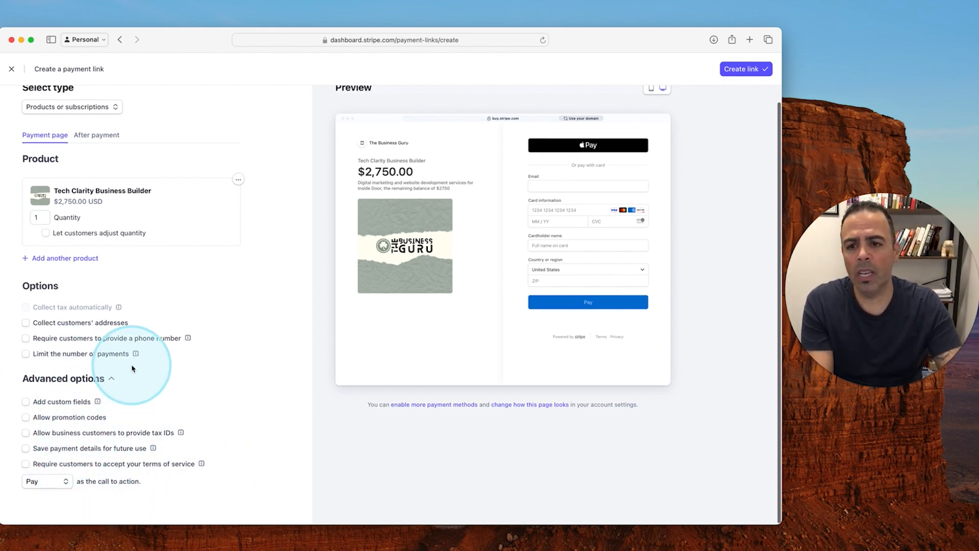
{"action": "scroll", "coordinate": [137, 357], "scroll_direction": "up", "scroll_amount": 1}
{"action": "left_click", "coordinate": [752, 70]}
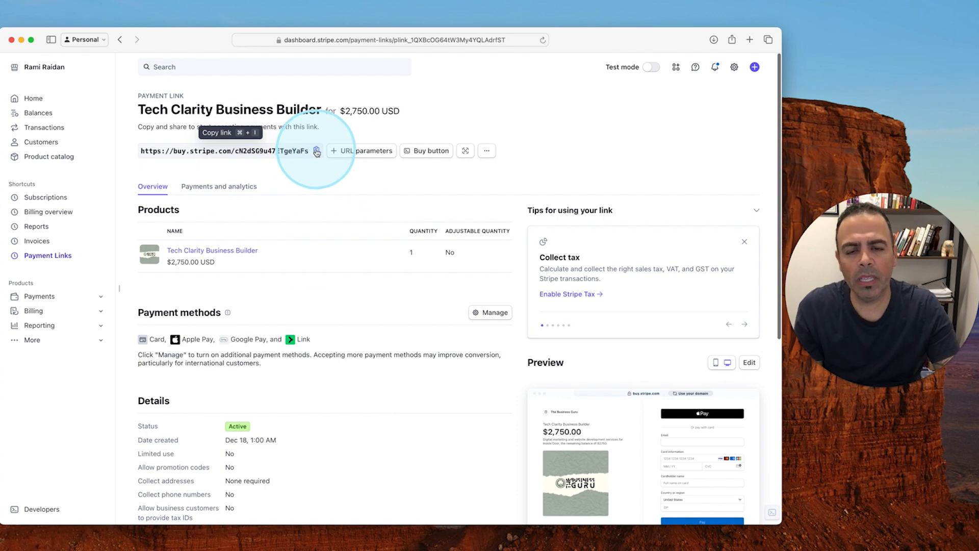
Copy the new payment link and open its checkout page in a new browser tab, with the cursor in the email field
{"action": "left_click", "coordinate": [316, 151]}
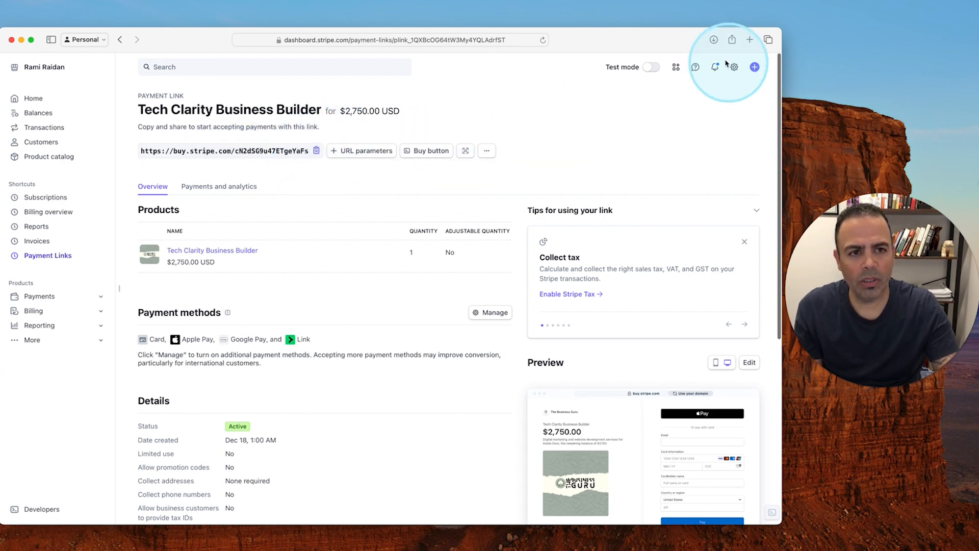
{"action": "left_click", "coordinate": [750, 40]}
{"action": "key", "text": "super+v"}
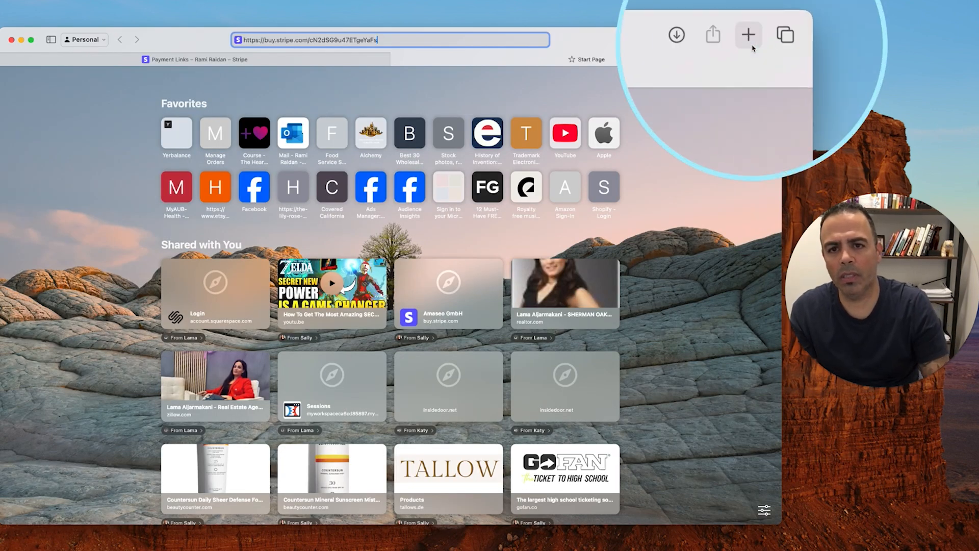
{"action": "key", "text": "super+v"}
{"action": "key", "text": "Return"}
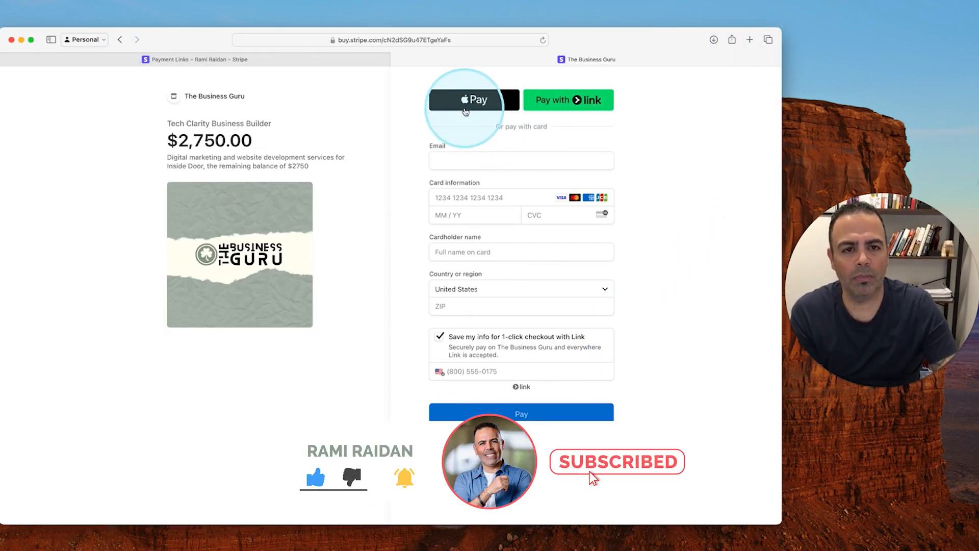
{"action": "left_click", "coordinate": [486, 160]}
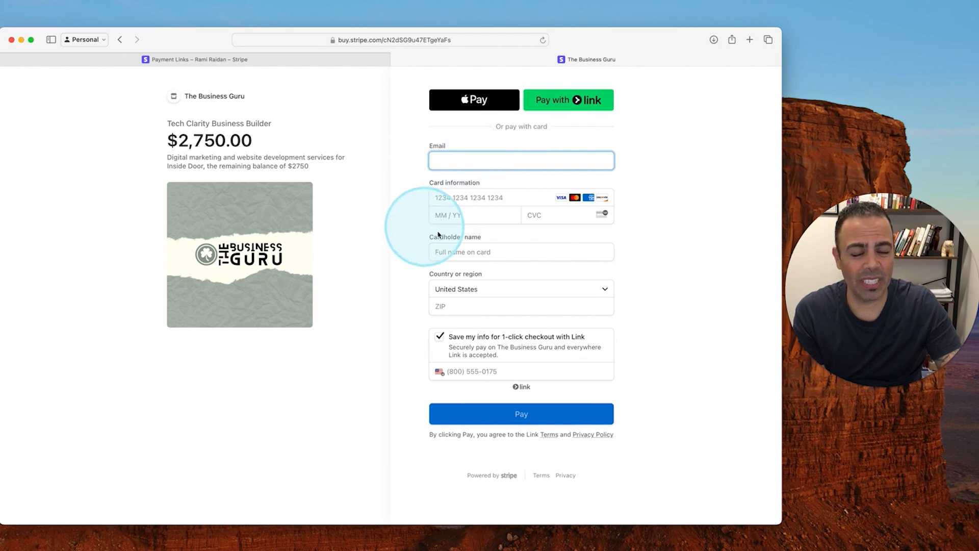
Return to the Stripe dashboard, start a new payment and switch it to recurring to open a new subscription form
{"action": "left_click", "coordinate": [349, 68]}
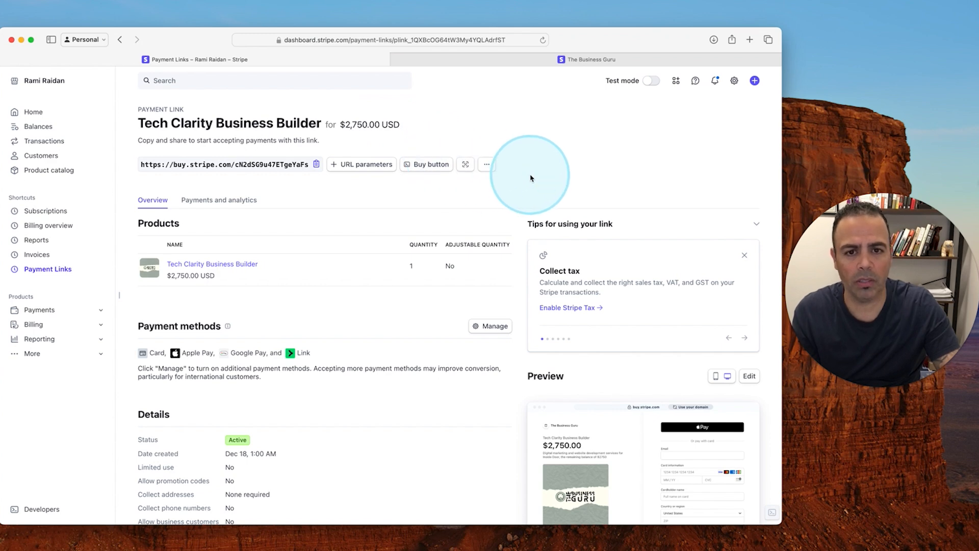
{"action": "left_click", "coordinate": [755, 81]}
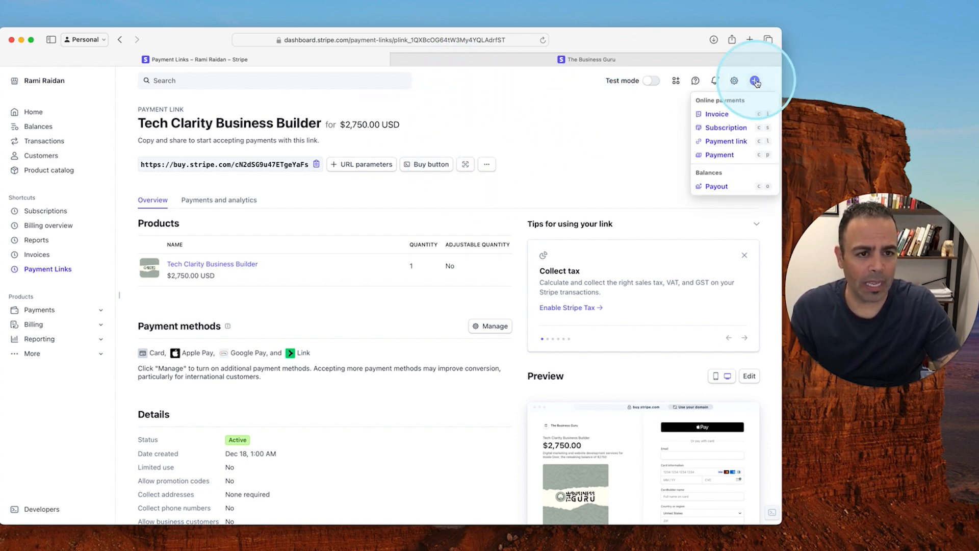
{"action": "left_click", "coordinate": [730, 151]}
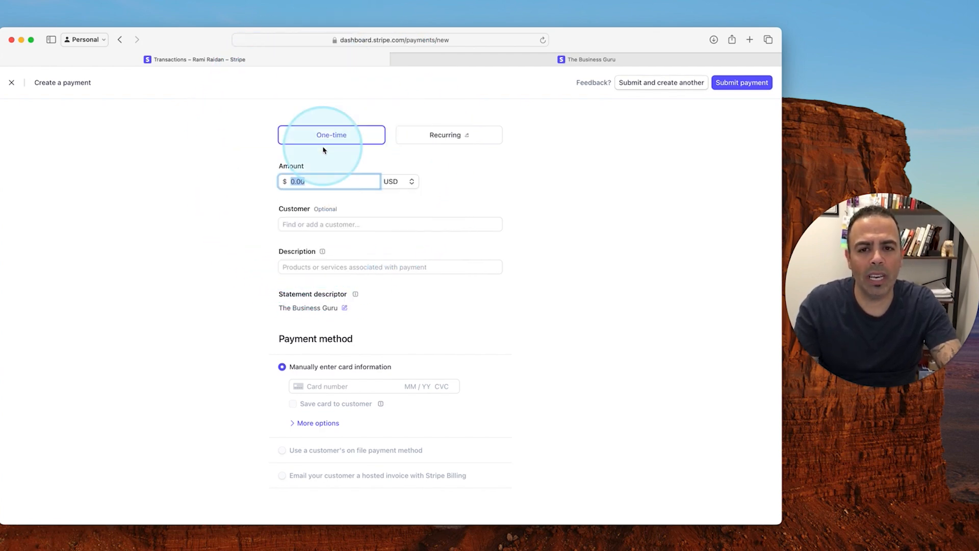
{"action": "left_click", "coordinate": [443, 140]}
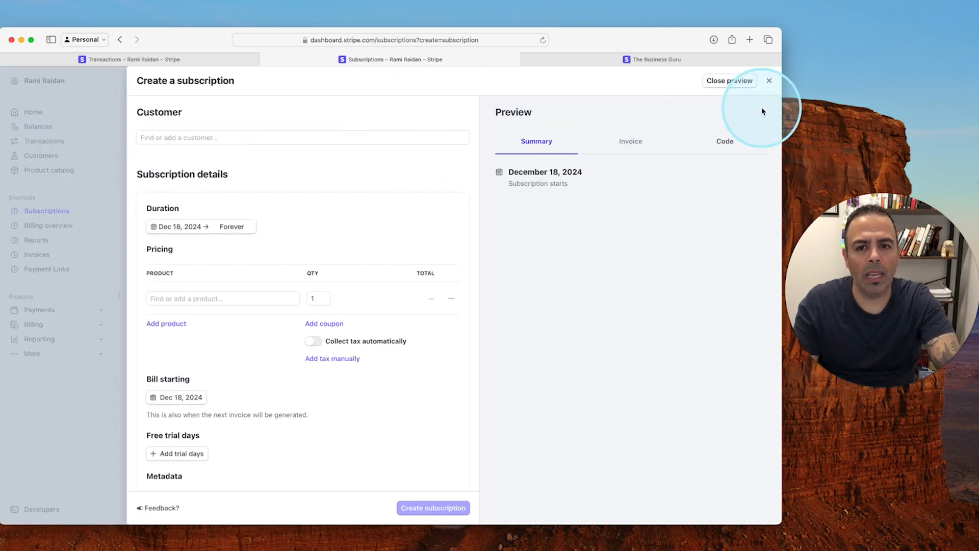
{"action": "left_click", "coordinate": [275, 301]}
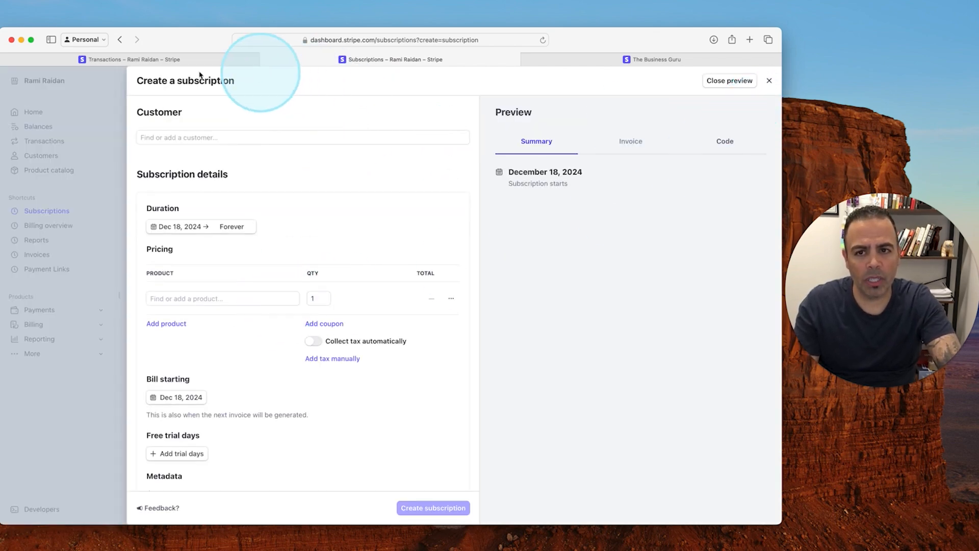
Choose the existing test customer for the subscription and set its duration to 3 cycles
{"action": "left_click", "coordinate": [218, 137]}
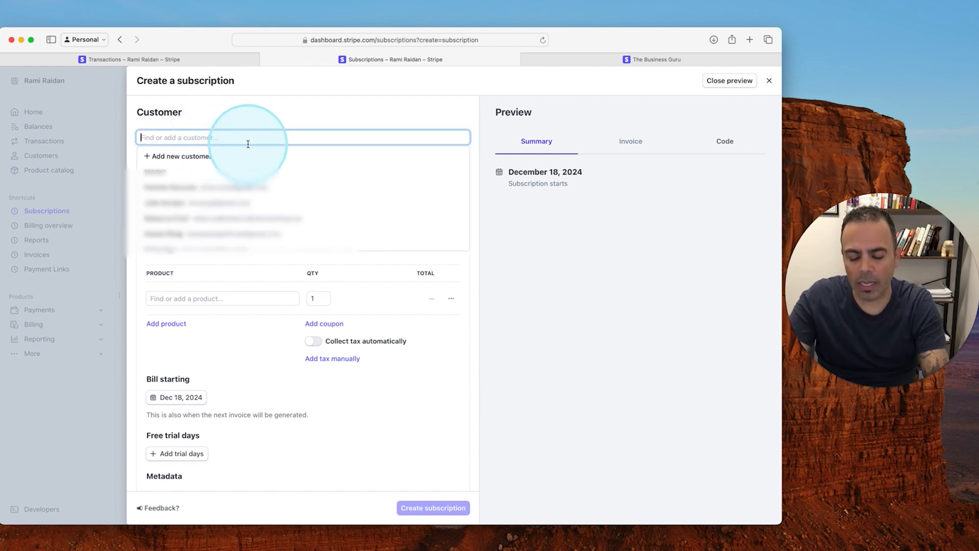
{"action": "type", "text": "rami"}
{"action": "left_click", "coordinate": [194, 172]}
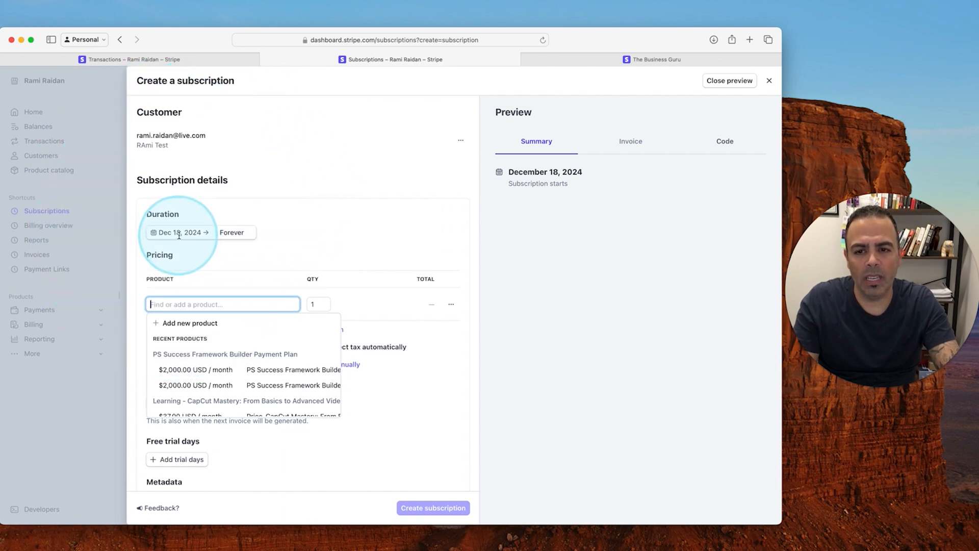
{"action": "left_click", "coordinate": [224, 233]}
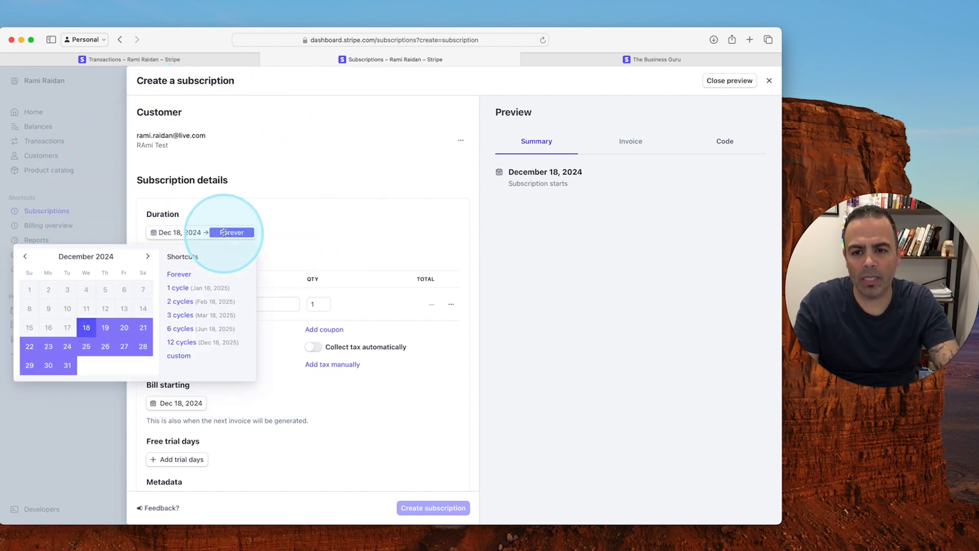
{"action": "left_click", "coordinate": [181, 315]}
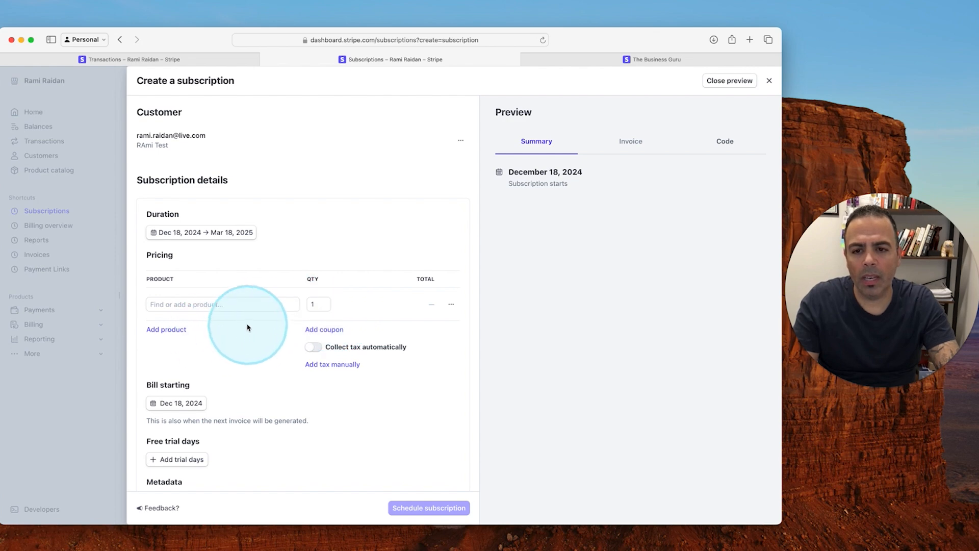
Add the PS Success Framework Builder Payment Plan at $2,000.00 USD per month and try to add free trial days
{"action": "left_click", "coordinate": [231, 304]}
{"action": "scroll", "coordinate": [252, 383], "scroll_direction": "down", "scroll_amount": 1}
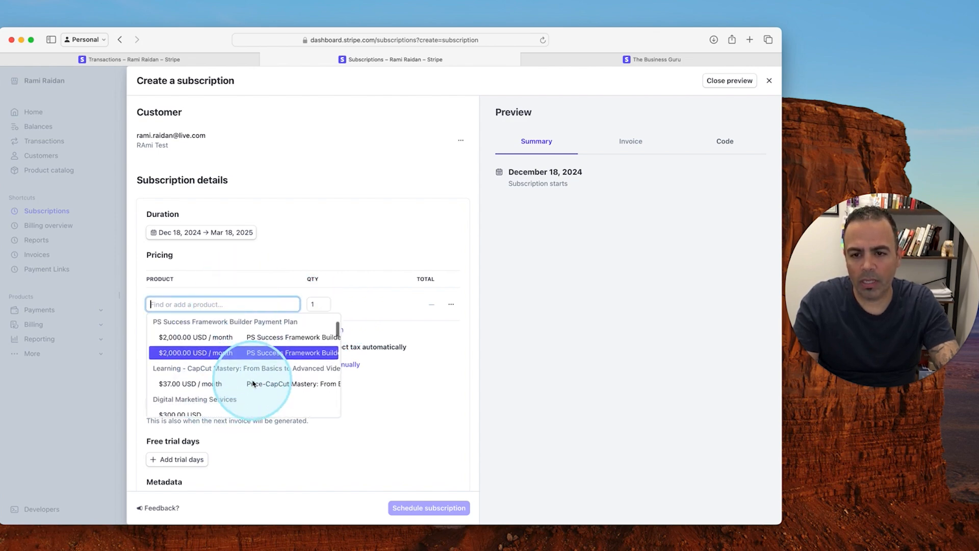
{"action": "left_click", "coordinate": [239, 352]}
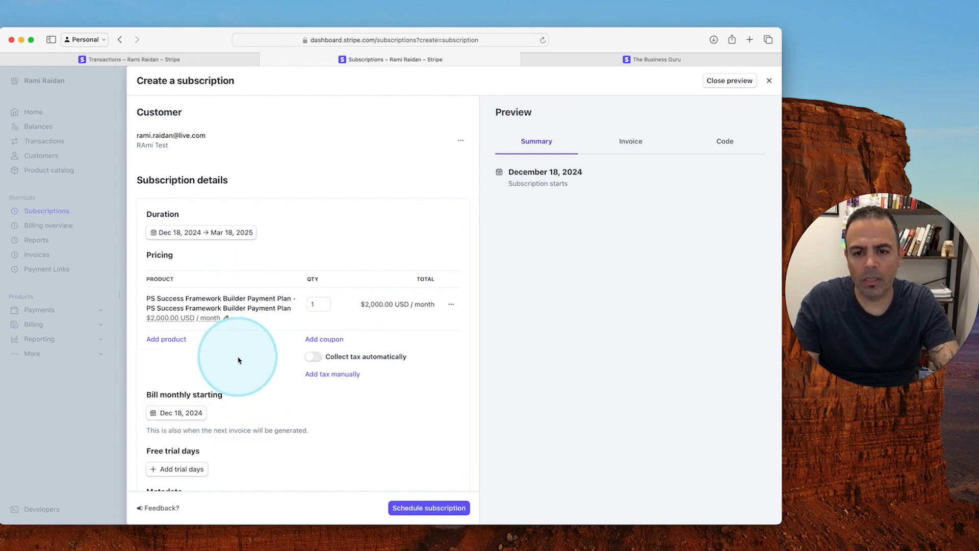
{"action": "scroll", "coordinate": [241, 357], "scroll_direction": "down", "scroll_amount": 2}
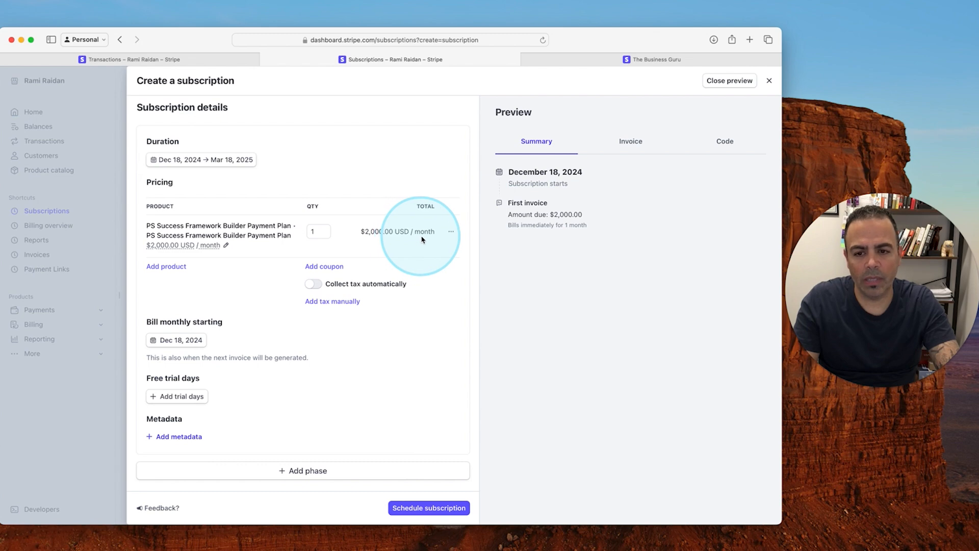
{"action": "scroll", "coordinate": [356, 339], "scroll_direction": "down", "scroll_amount": 3}
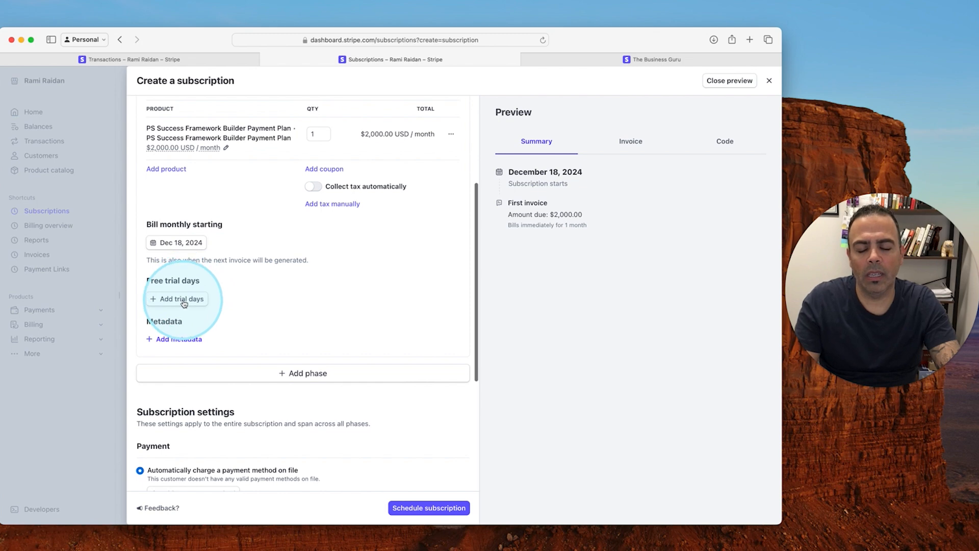
{"action": "left_click", "coordinate": [182, 300]}
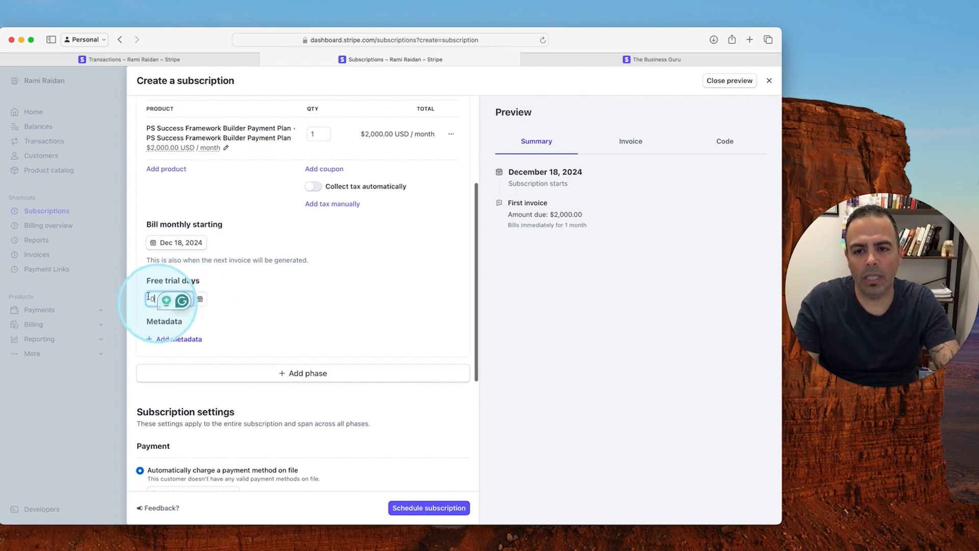
{"action": "left_click", "coordinate": [168, 305]}
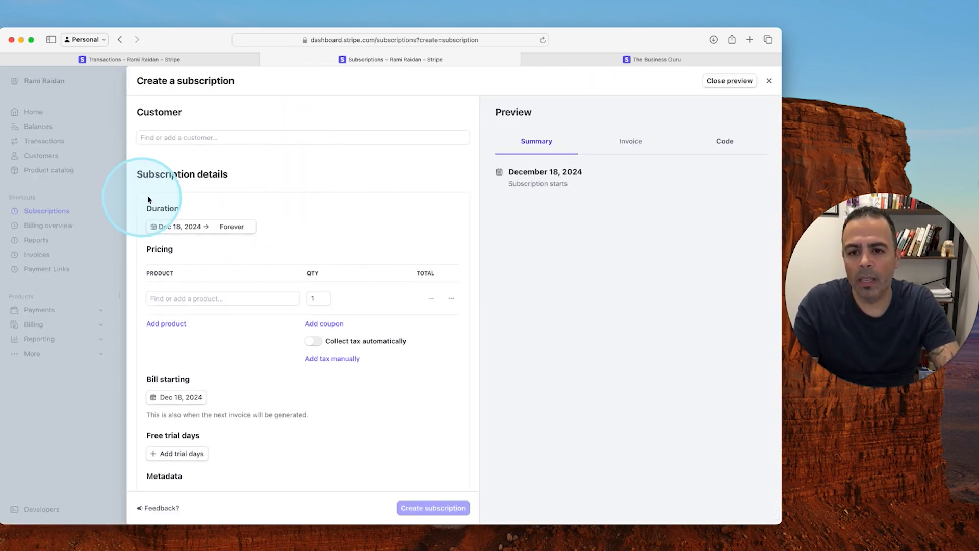
Select the existing test customer in the blank subscription form and apply a custom duration from Dec 18, 2024 to Mar 18, 2025
{"action": "left_click", "coordinate": [193, 137]}
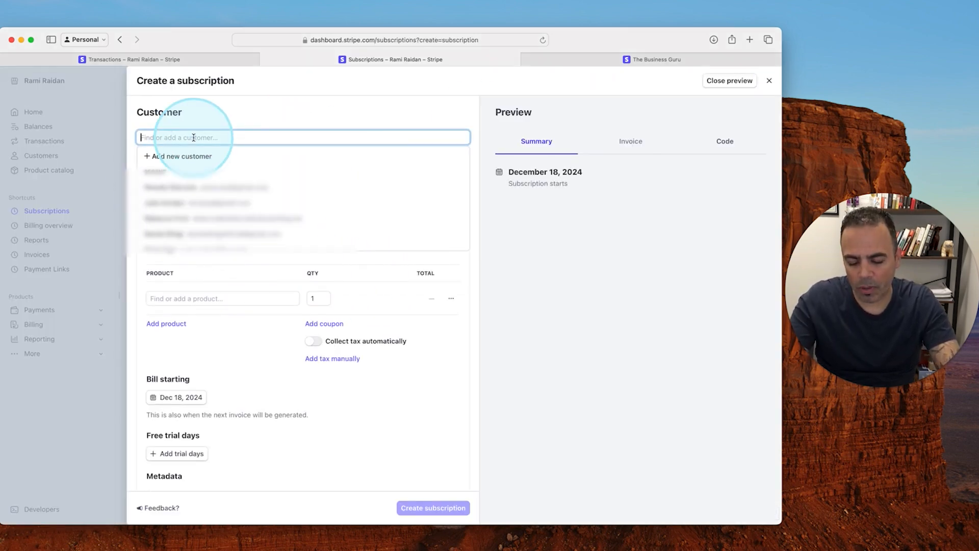
{"action": "type", "text": "rami"}
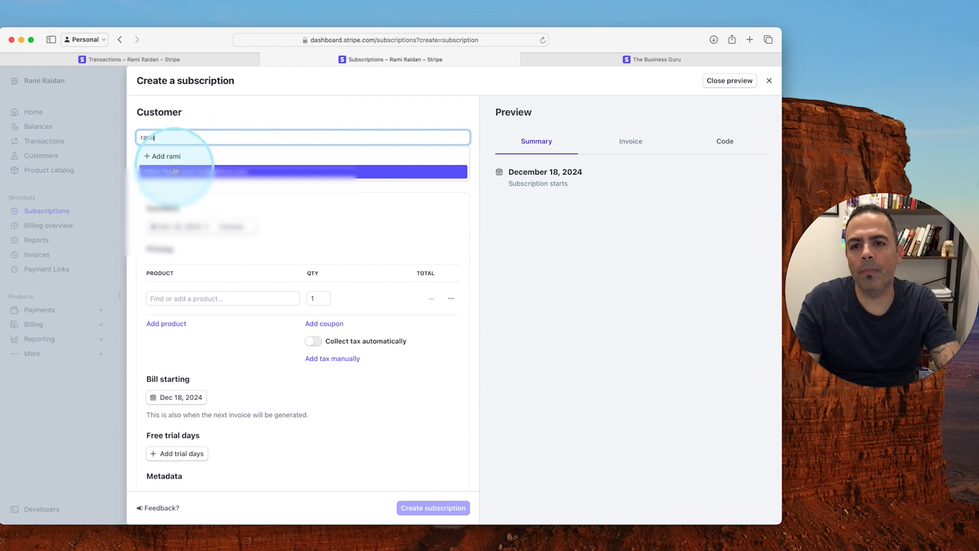
{"action": "left_click", "coordinate": [174, 171]}
{"action": "left_click", "coordinate": [331, 200]}
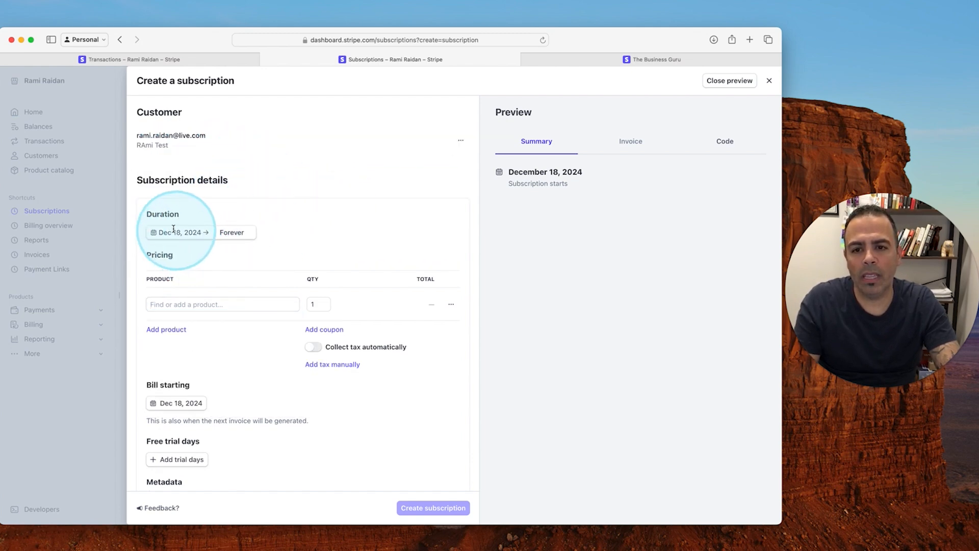
{"action": "left_click", "coordinate": [231, 232]}
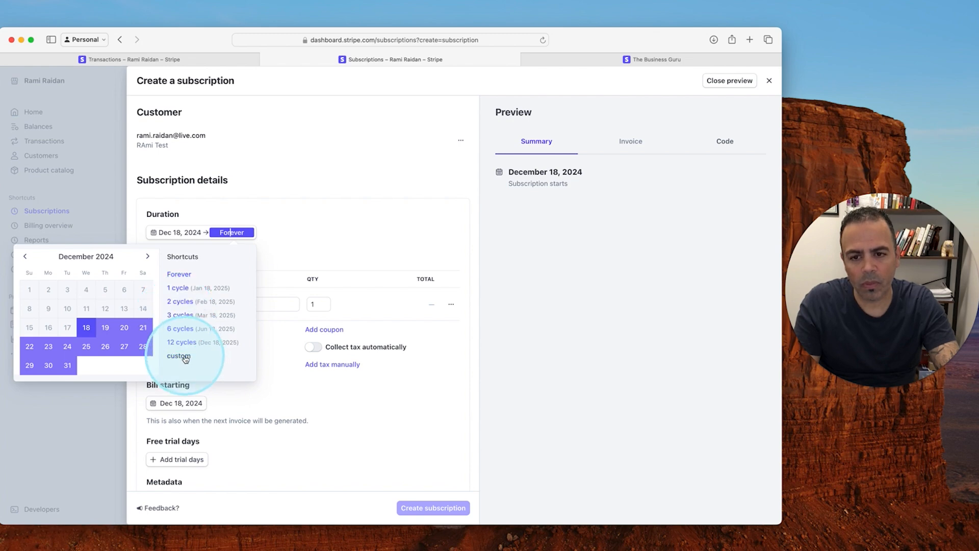
{"action": "left_click", "coordinate": [209, 357]}
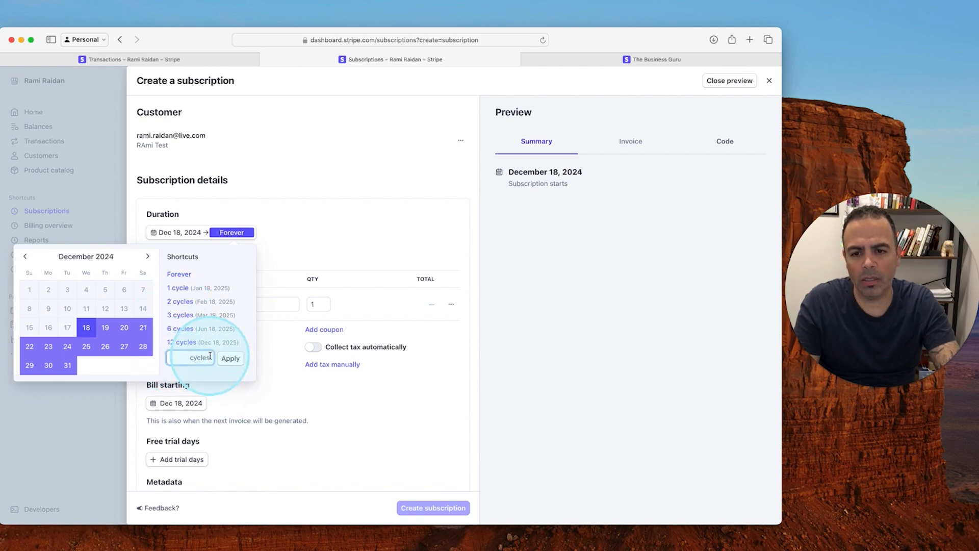
{"action": "left_click", "coordinate": [231, 358]}
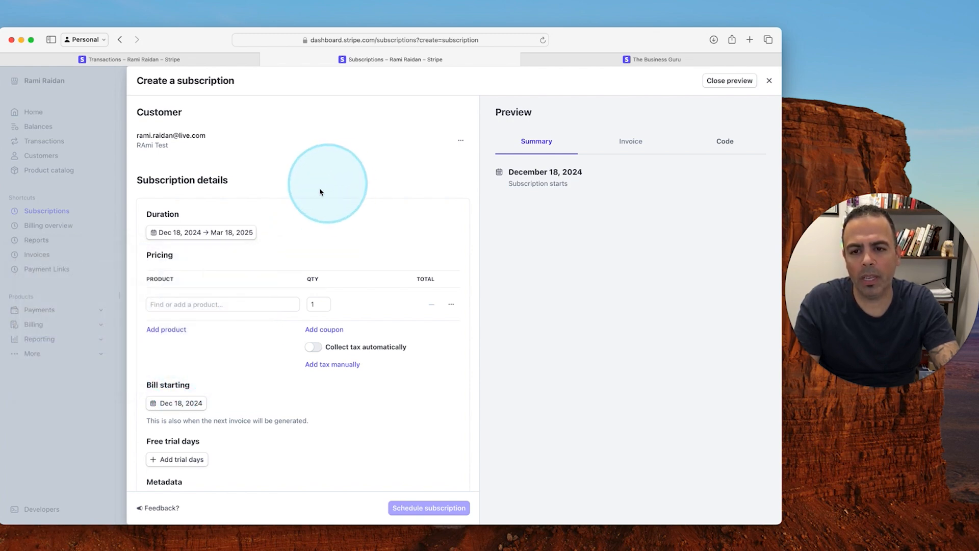
Add the PS Success Framework Builder Payment Plan at $2,000.00 USD per month as the subscription's product
{"action": "left_click", "coordinate": [231, 308]}
{"action": "scroll", "coordinate": [217, 418], "scroll_direction": "down", "scroll_amount": 1}
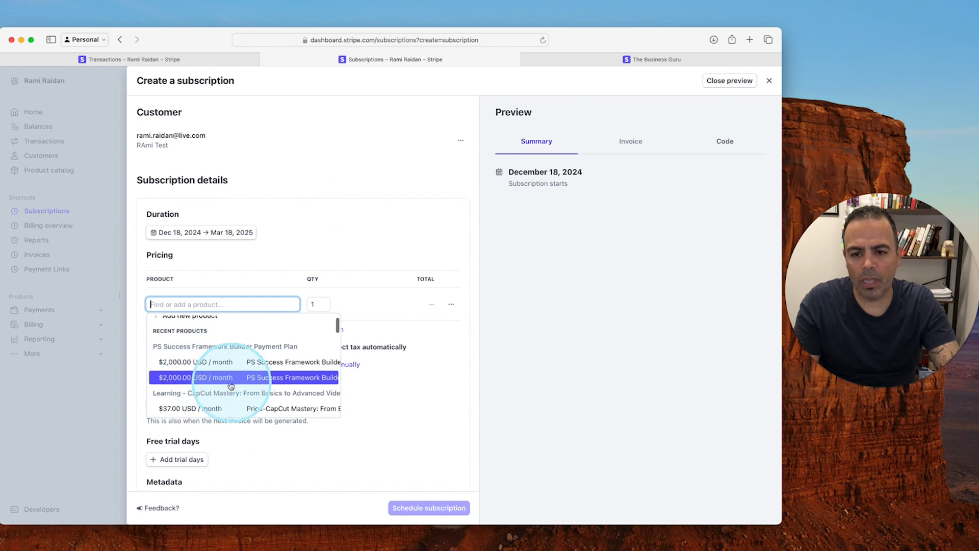
{"action": "left_click", "coordinate": [202, 362]}
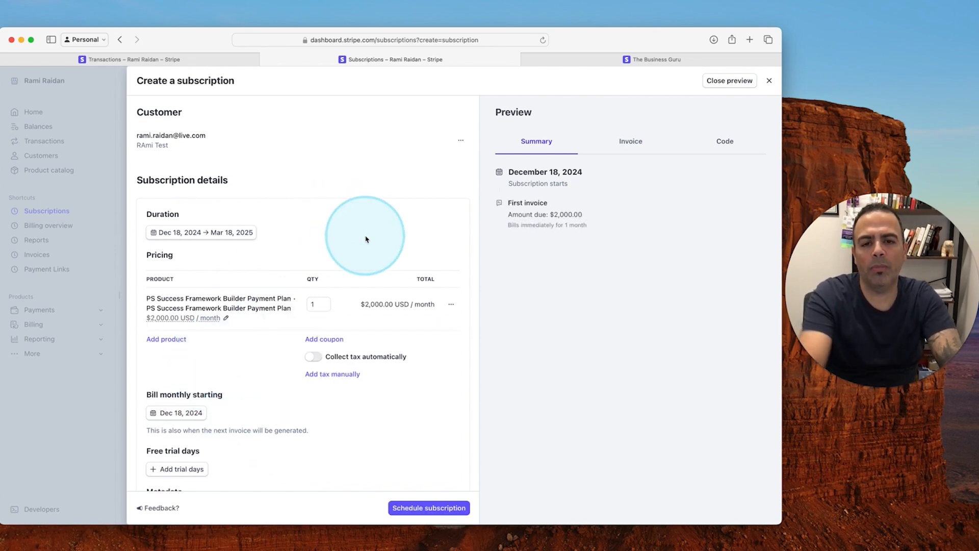
{"action": "left_click", "coordinate": [386, 305]}
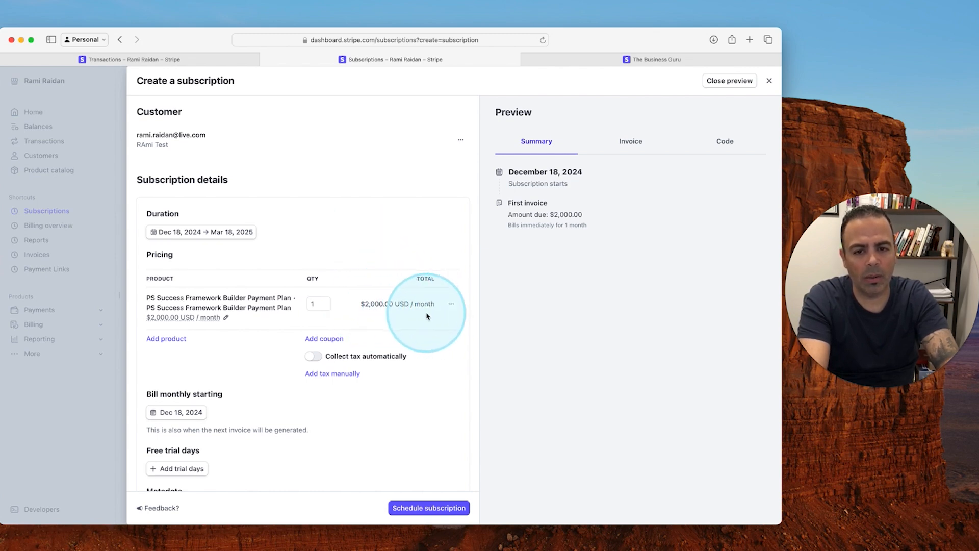
Review the subscription's tax, trial, payment collection and advanced invoice settings
{"action": "scroll", "coordinate": [426, 315], "scroll_direction": "down", "scroll_amount": 5}
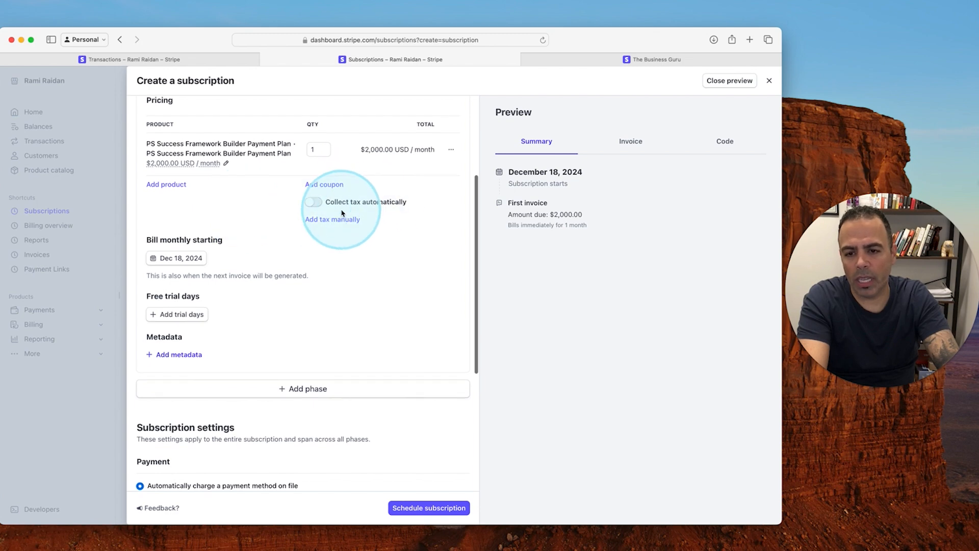
{"action": "scroll", "coordinate": [389, 183], "scroll_direction": "down", "scroll_amount": 6}
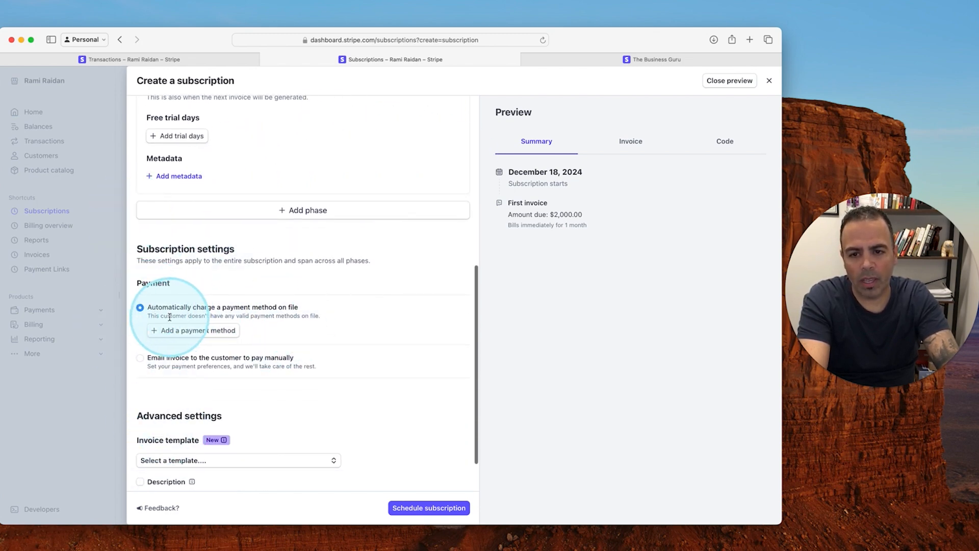
{"action": "scroll", "coordinate": [283, 325], "scroll_direction": "down", "scroll_amount": 2}
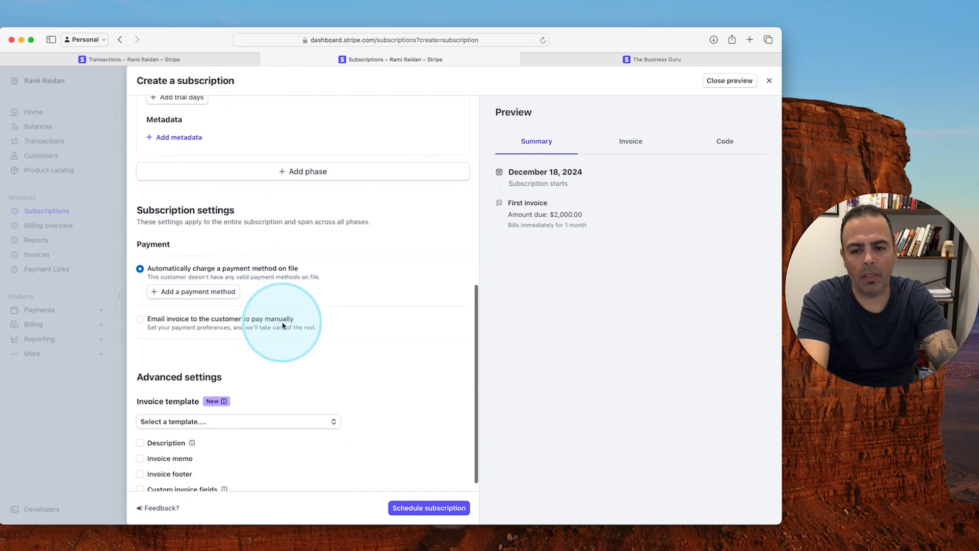
{"action": "scroll", "coordinate": [283, 325], "scroll_direction": "down", "scroll_amount": 1}
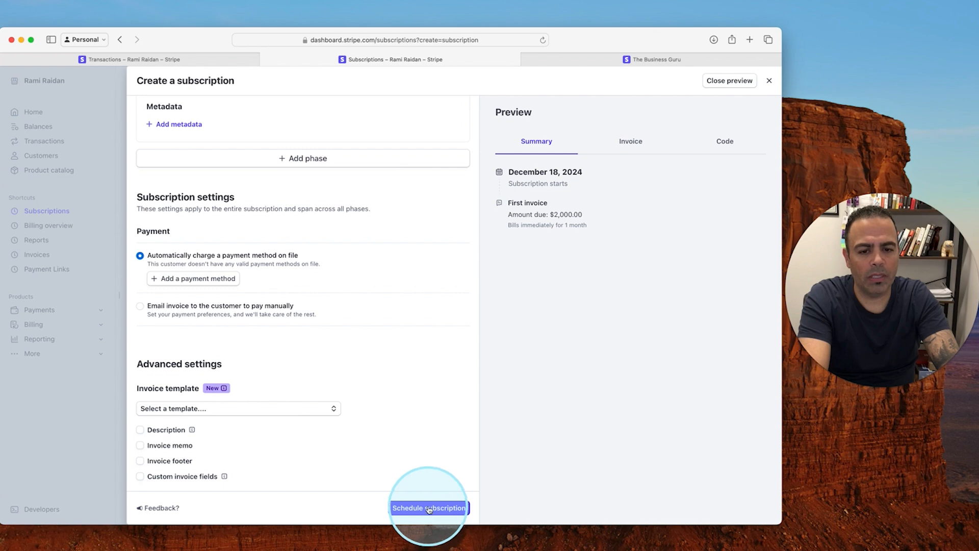
{"action": "scroll", "coordinate": [414, 483], "scroll_direction": "up", "scroll_amount": 10}
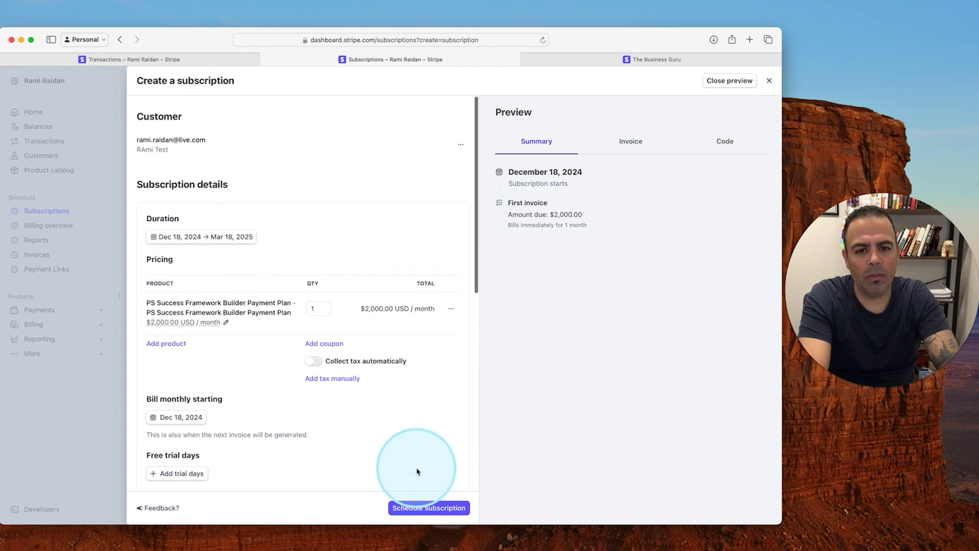